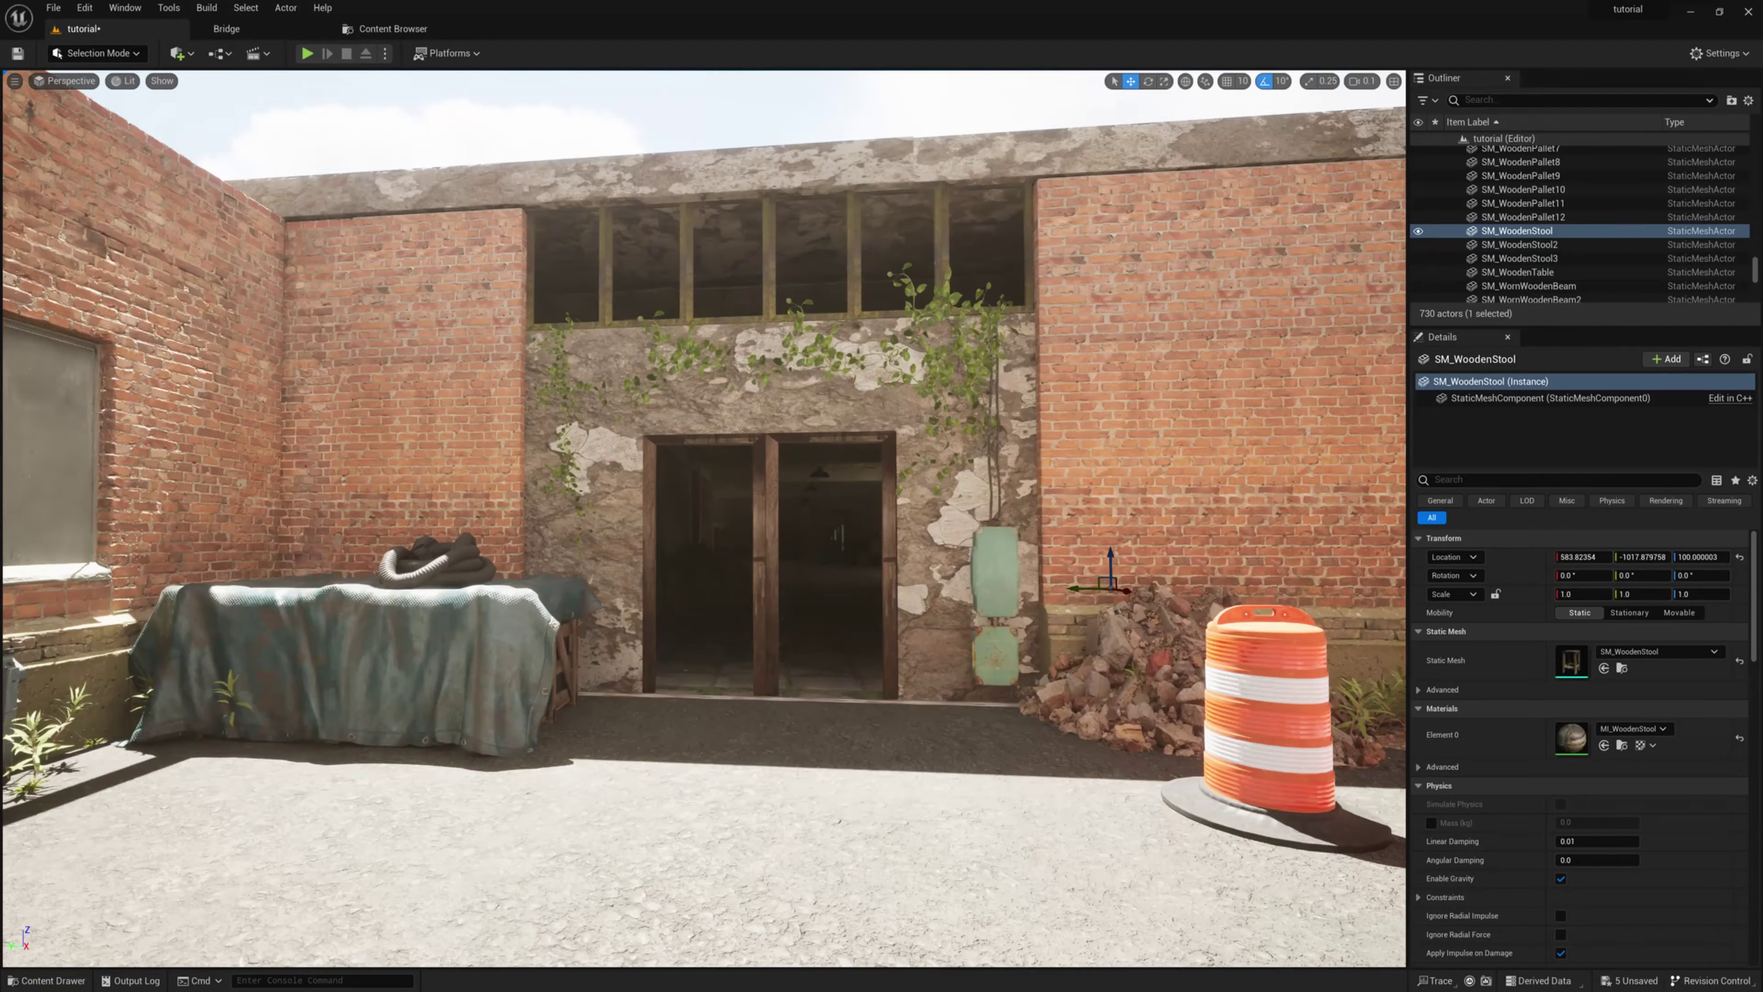
- Examine the brick entrance yard, the open-roof courtyard with graffiti and the adjoining dark hall of the abandoned building
right_drag(774, 718, 861, 702)
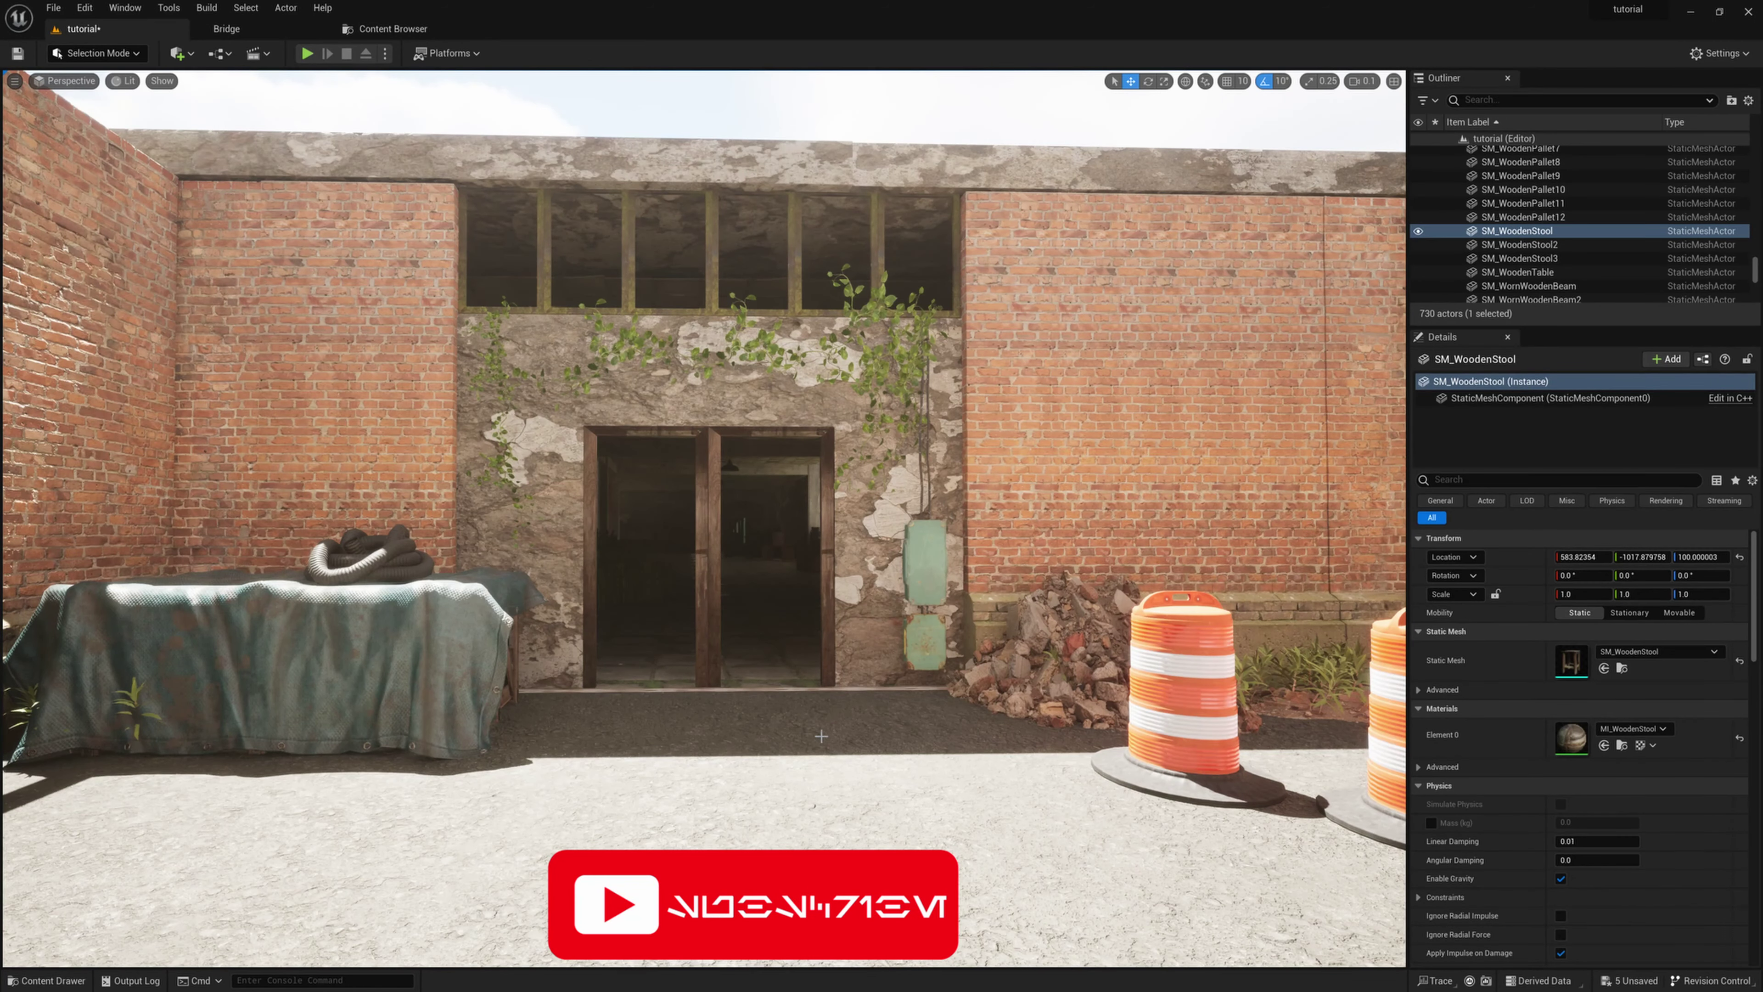
right_drag(750, 556, 892, 584)
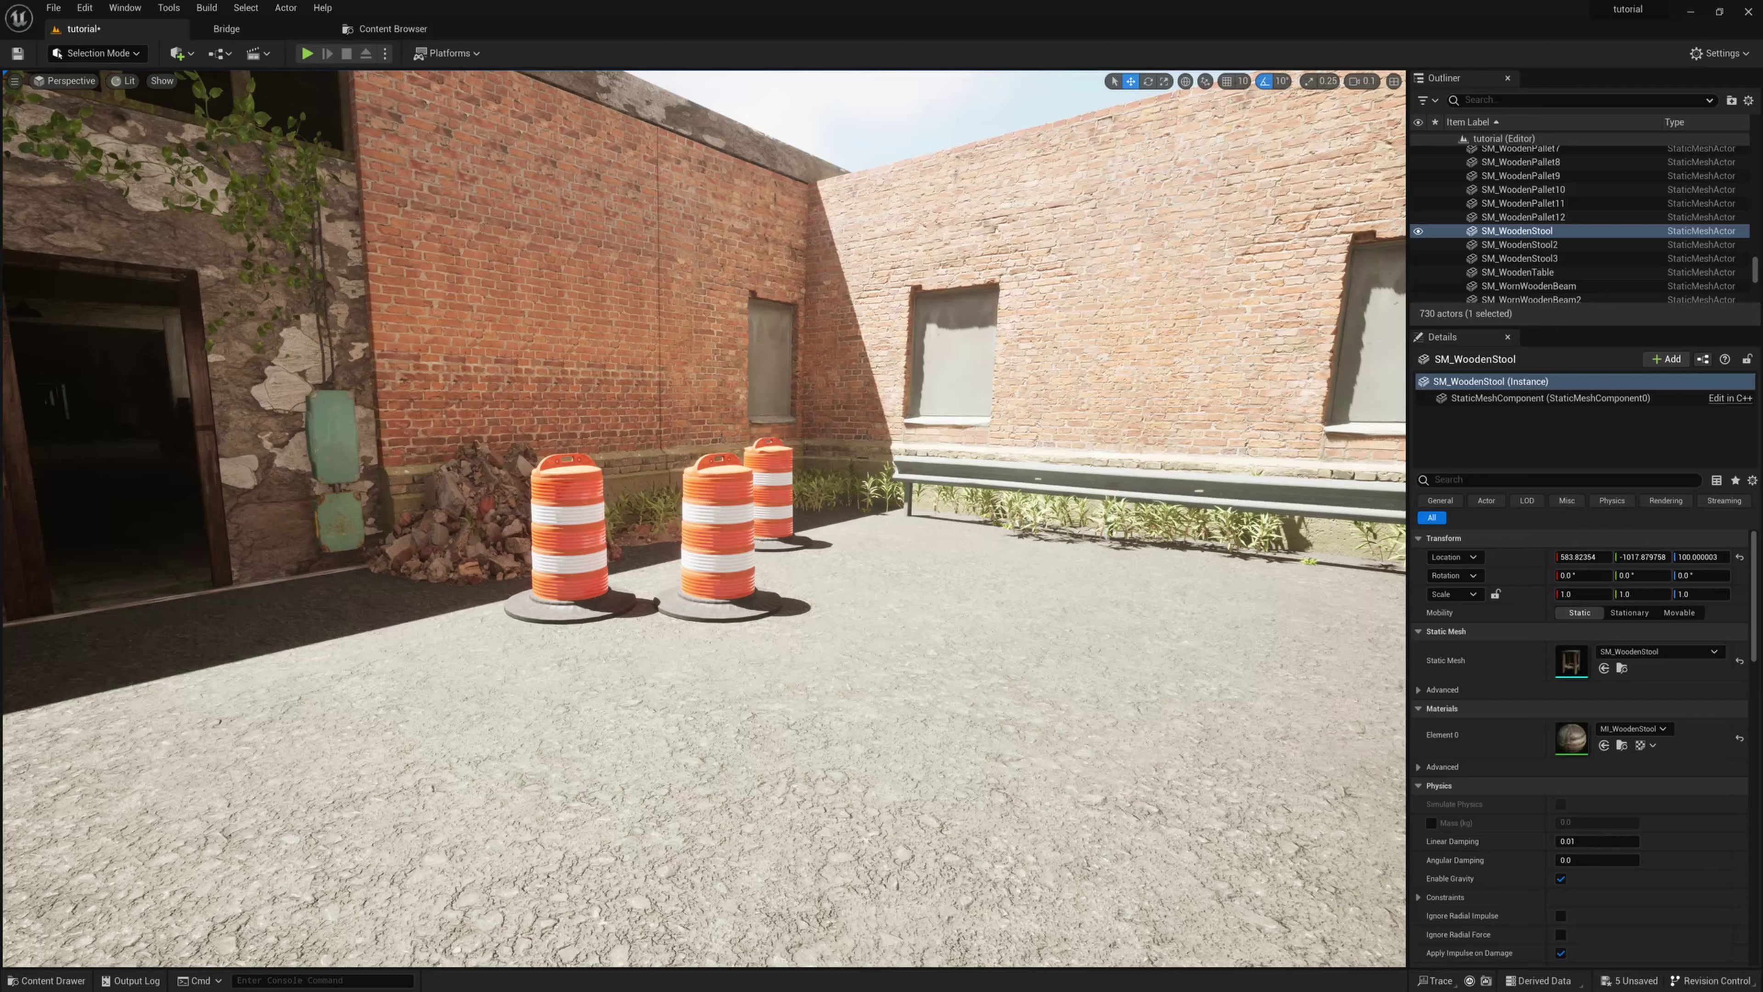
right_drag(773, 716, 773, 716)
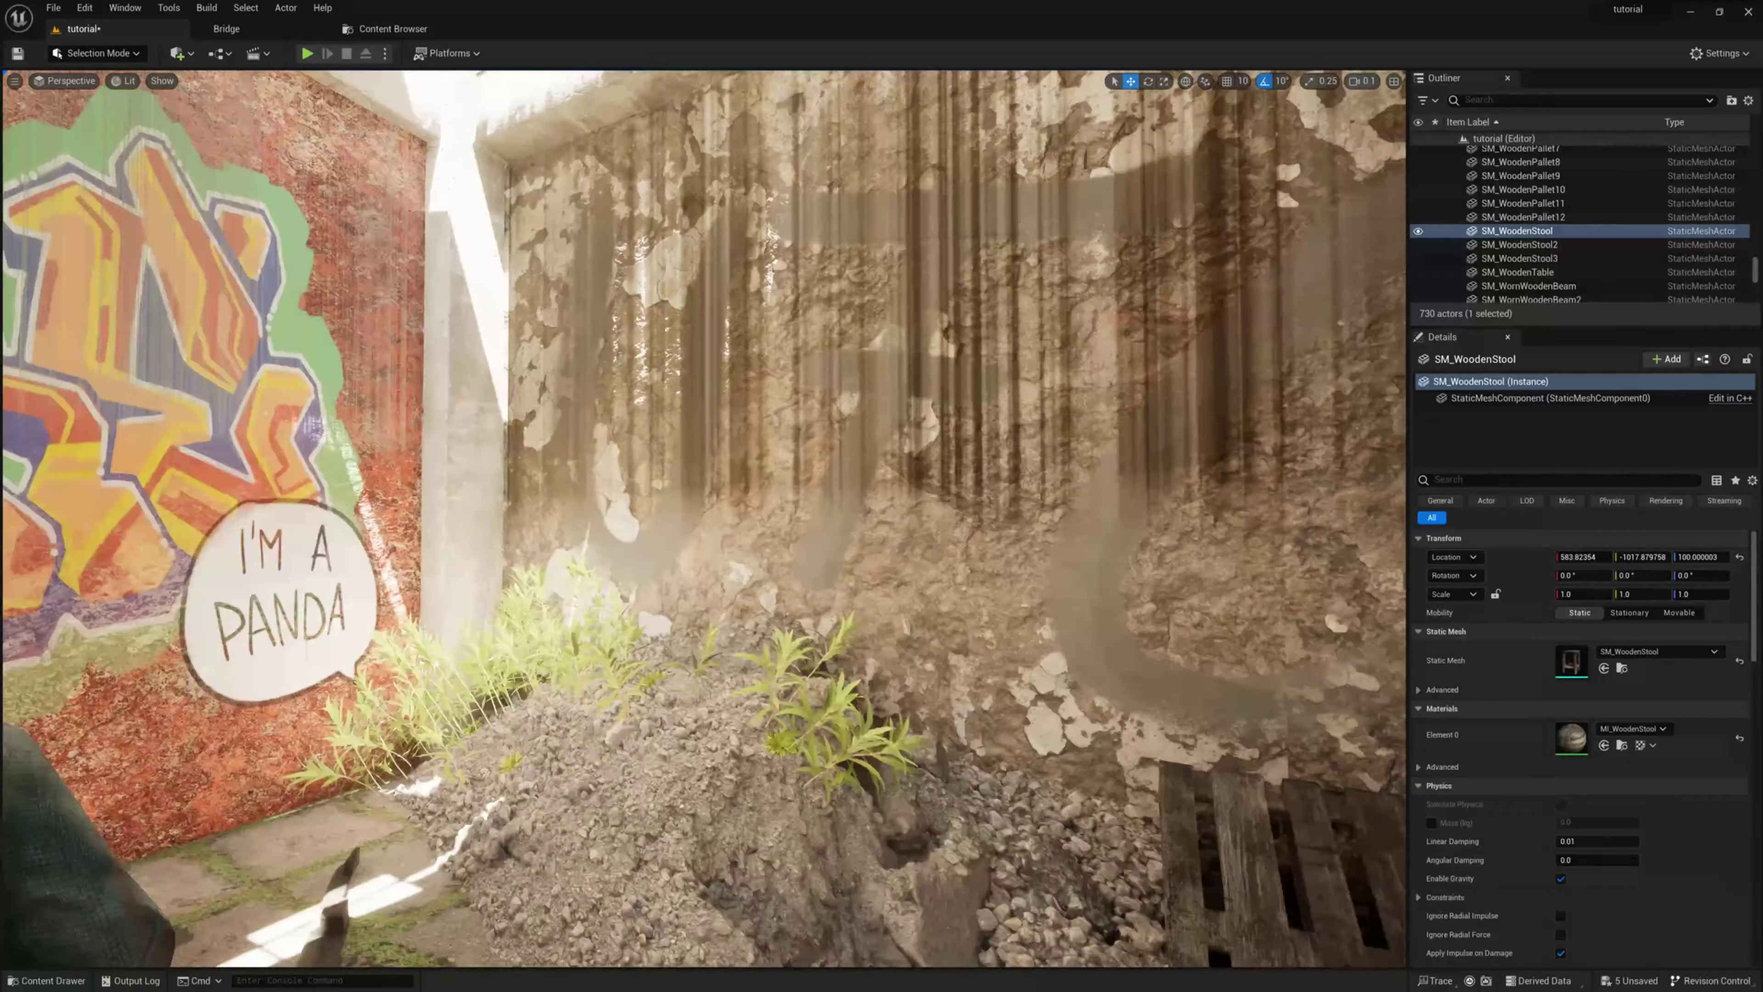
right_drag(705, 518, 20, 458)
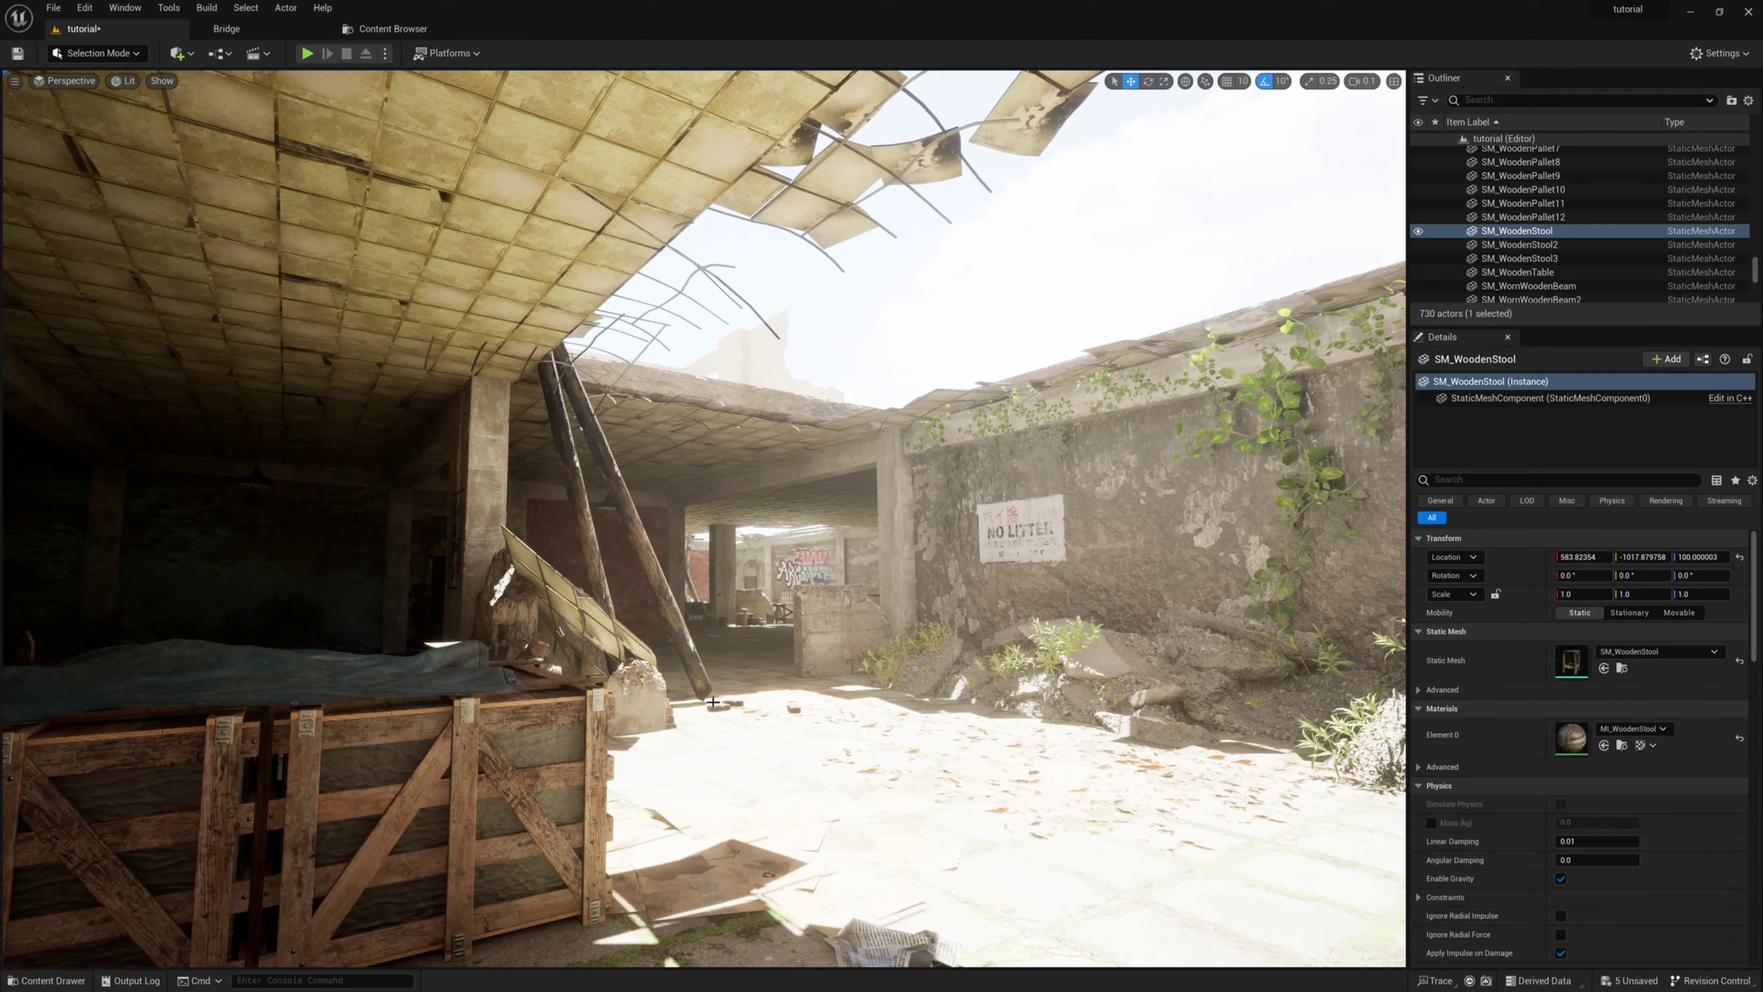
right_drag(709, 703, 1208, 684)
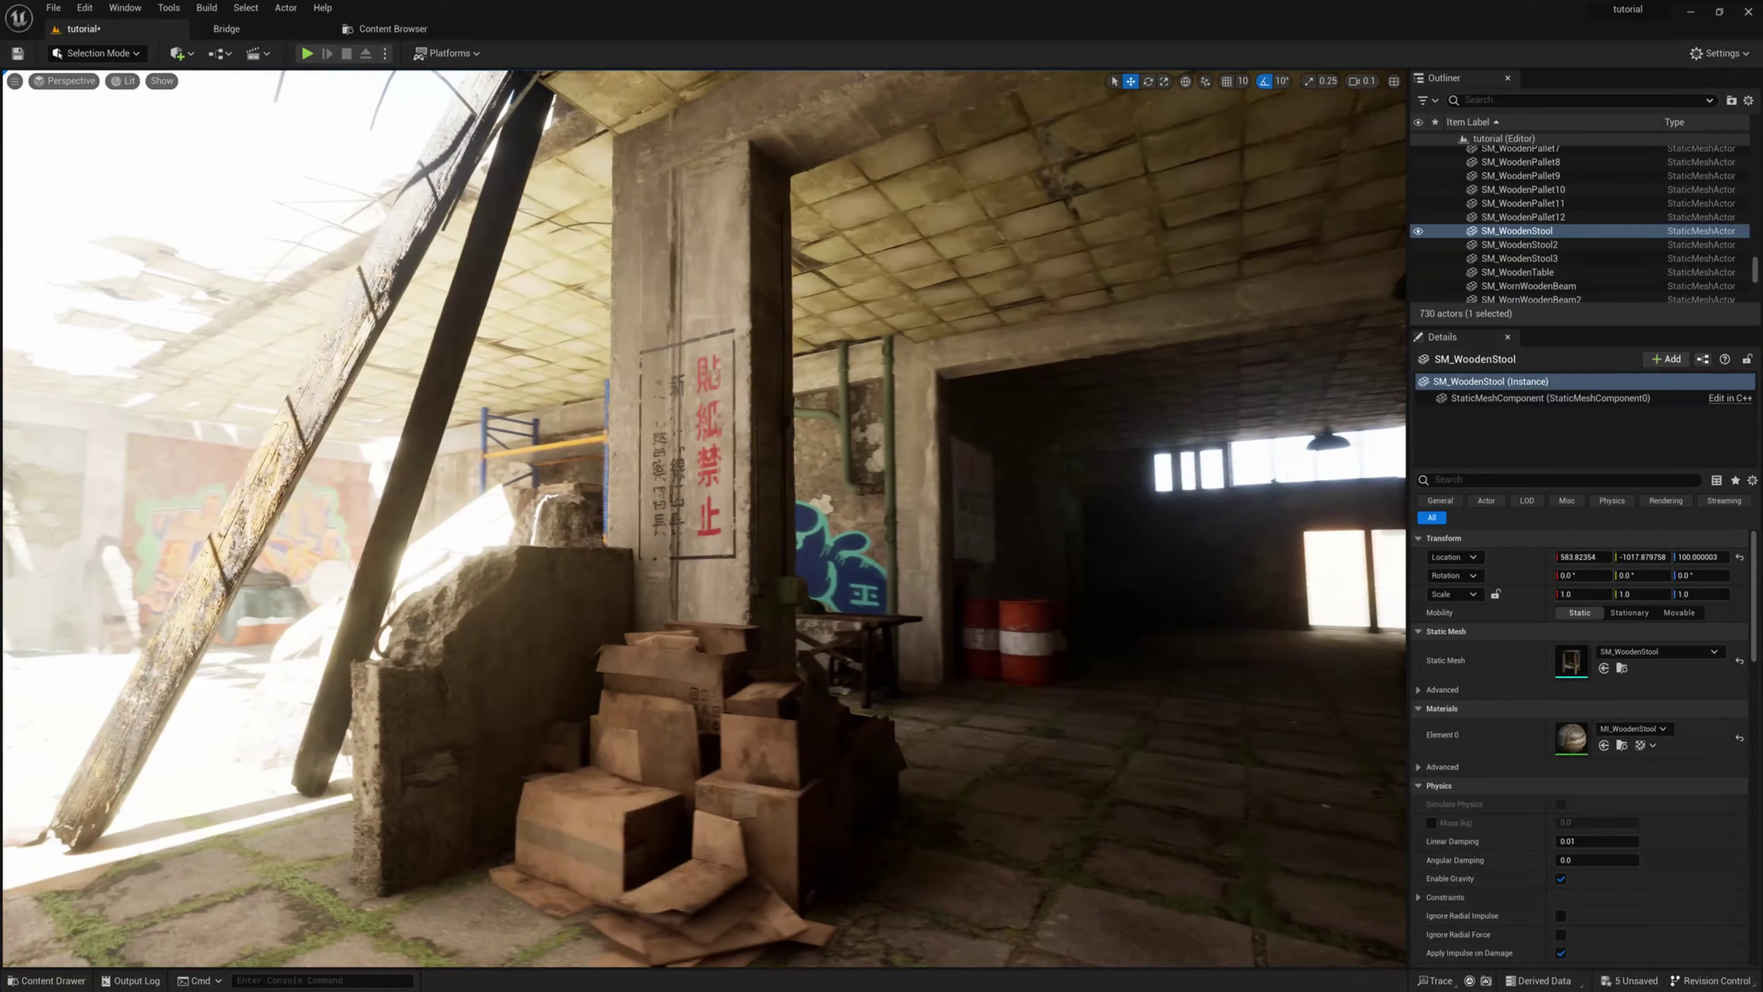
right_drag(704, 518, 715, 444)
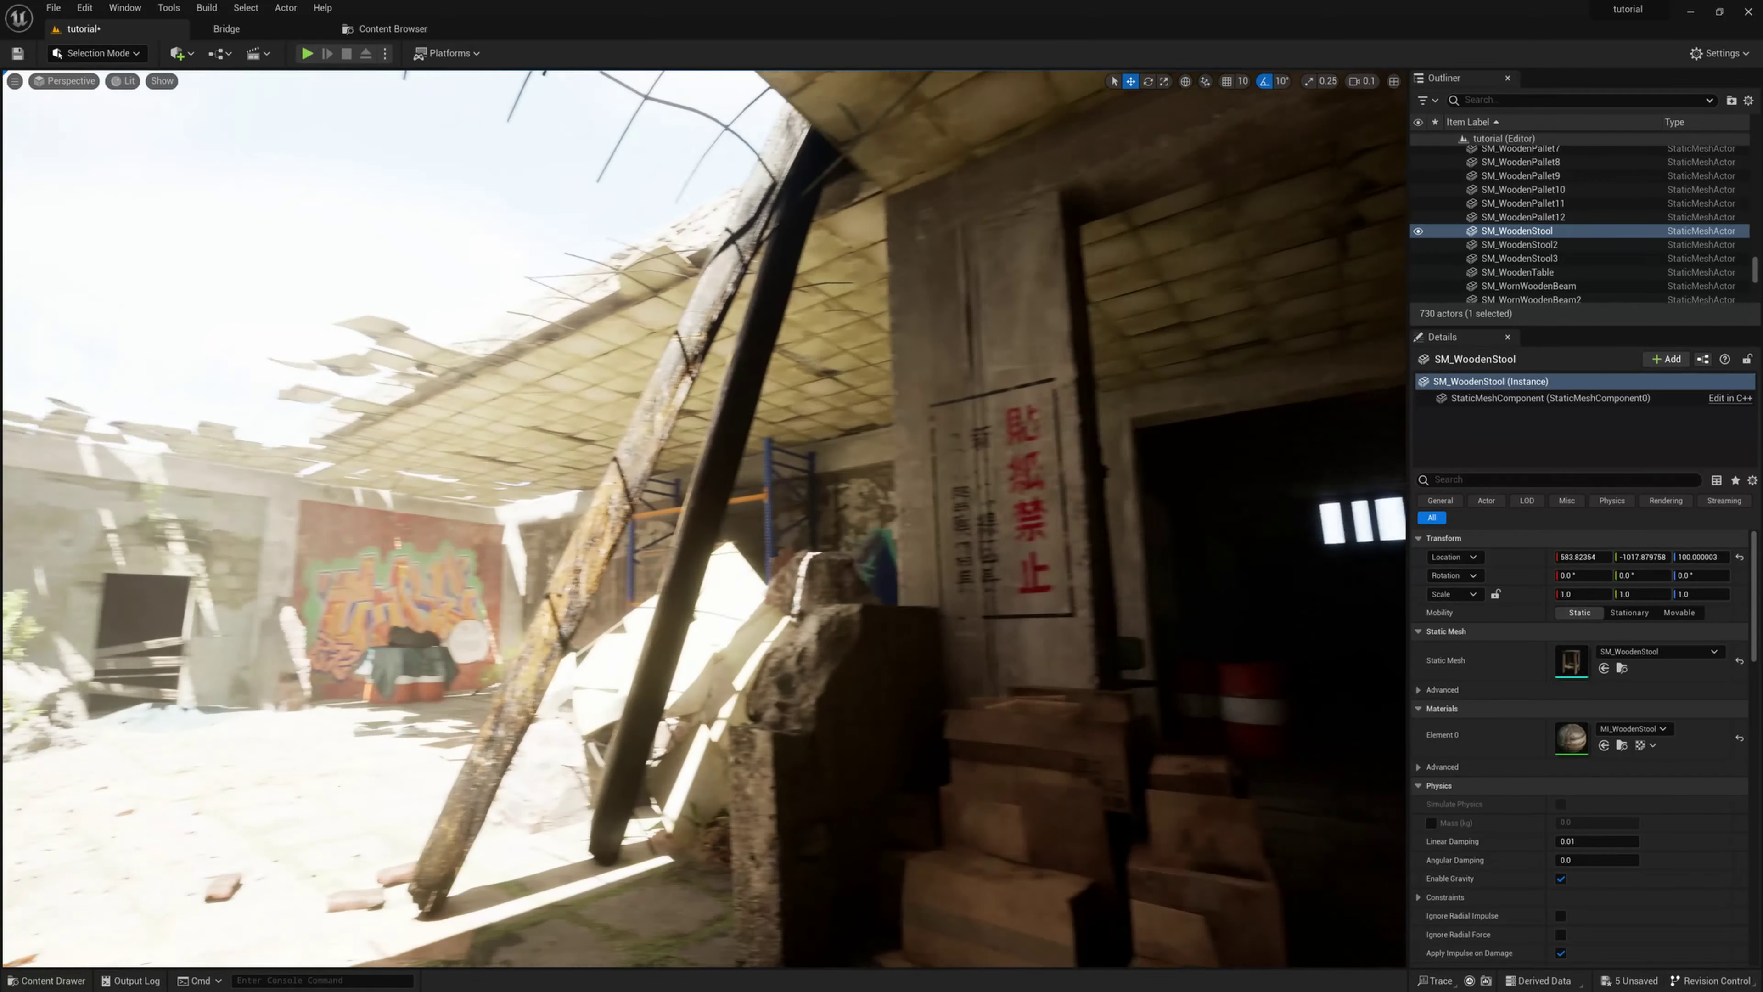
right_drag(704, 518, 485, 528)
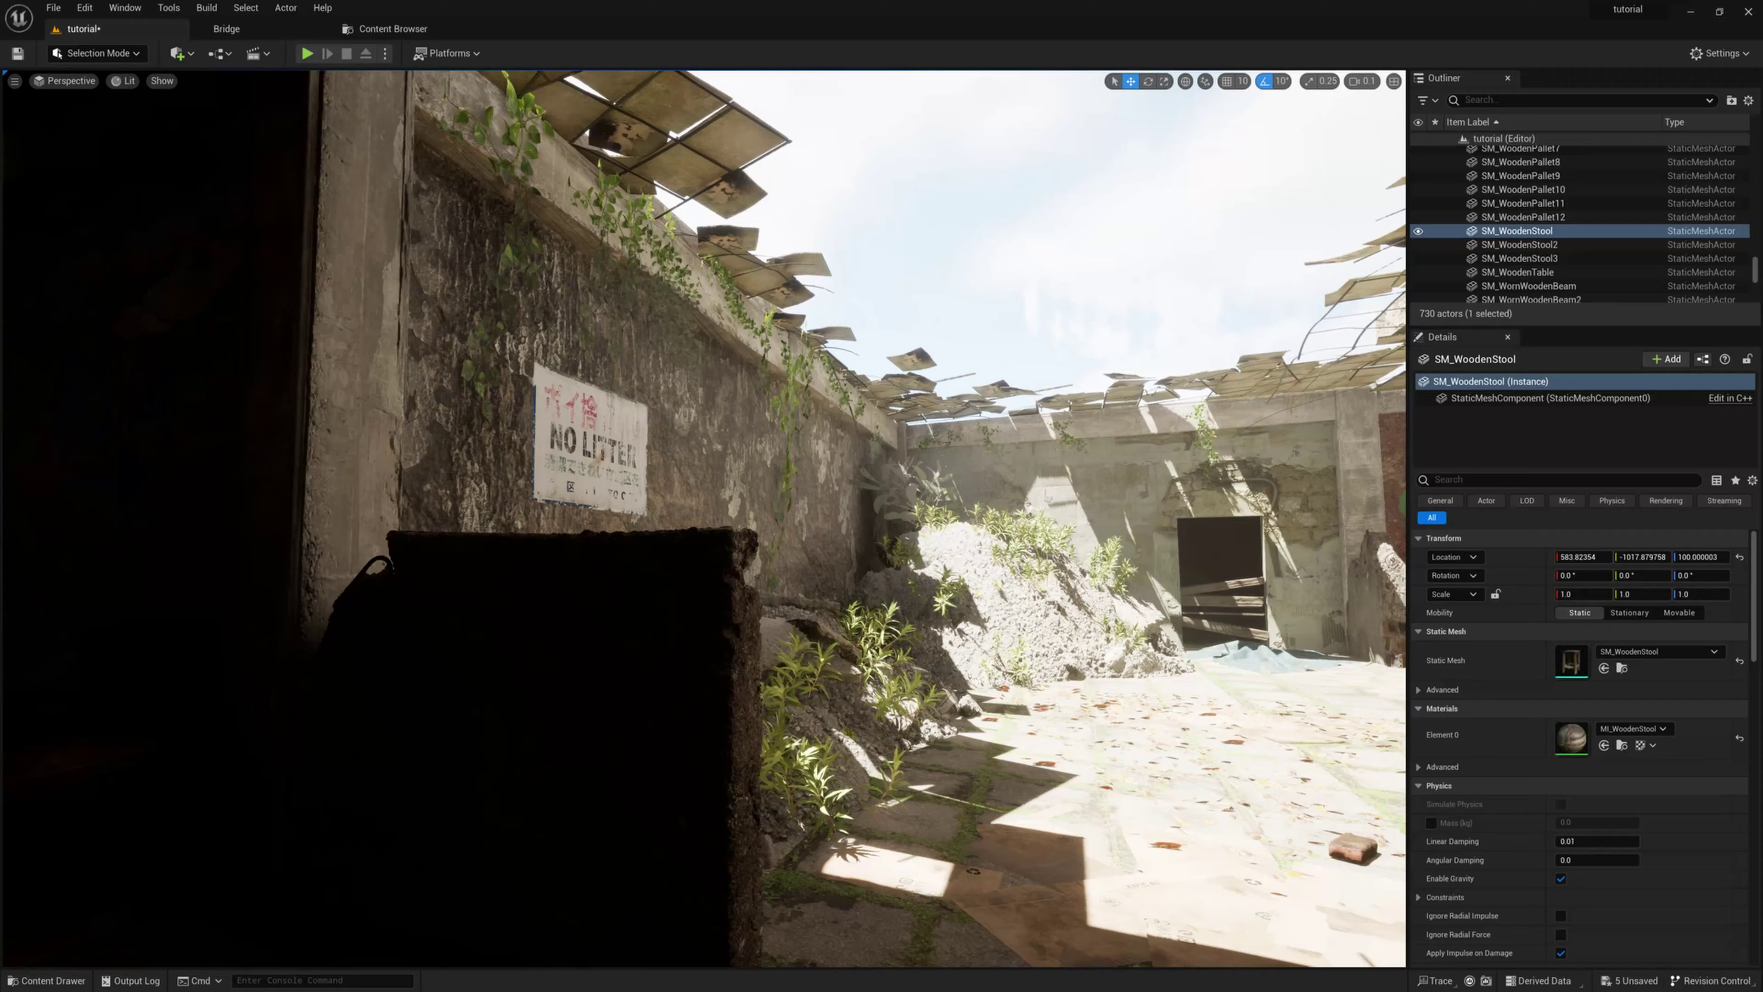
right_drag(704, 518, 278, 521)
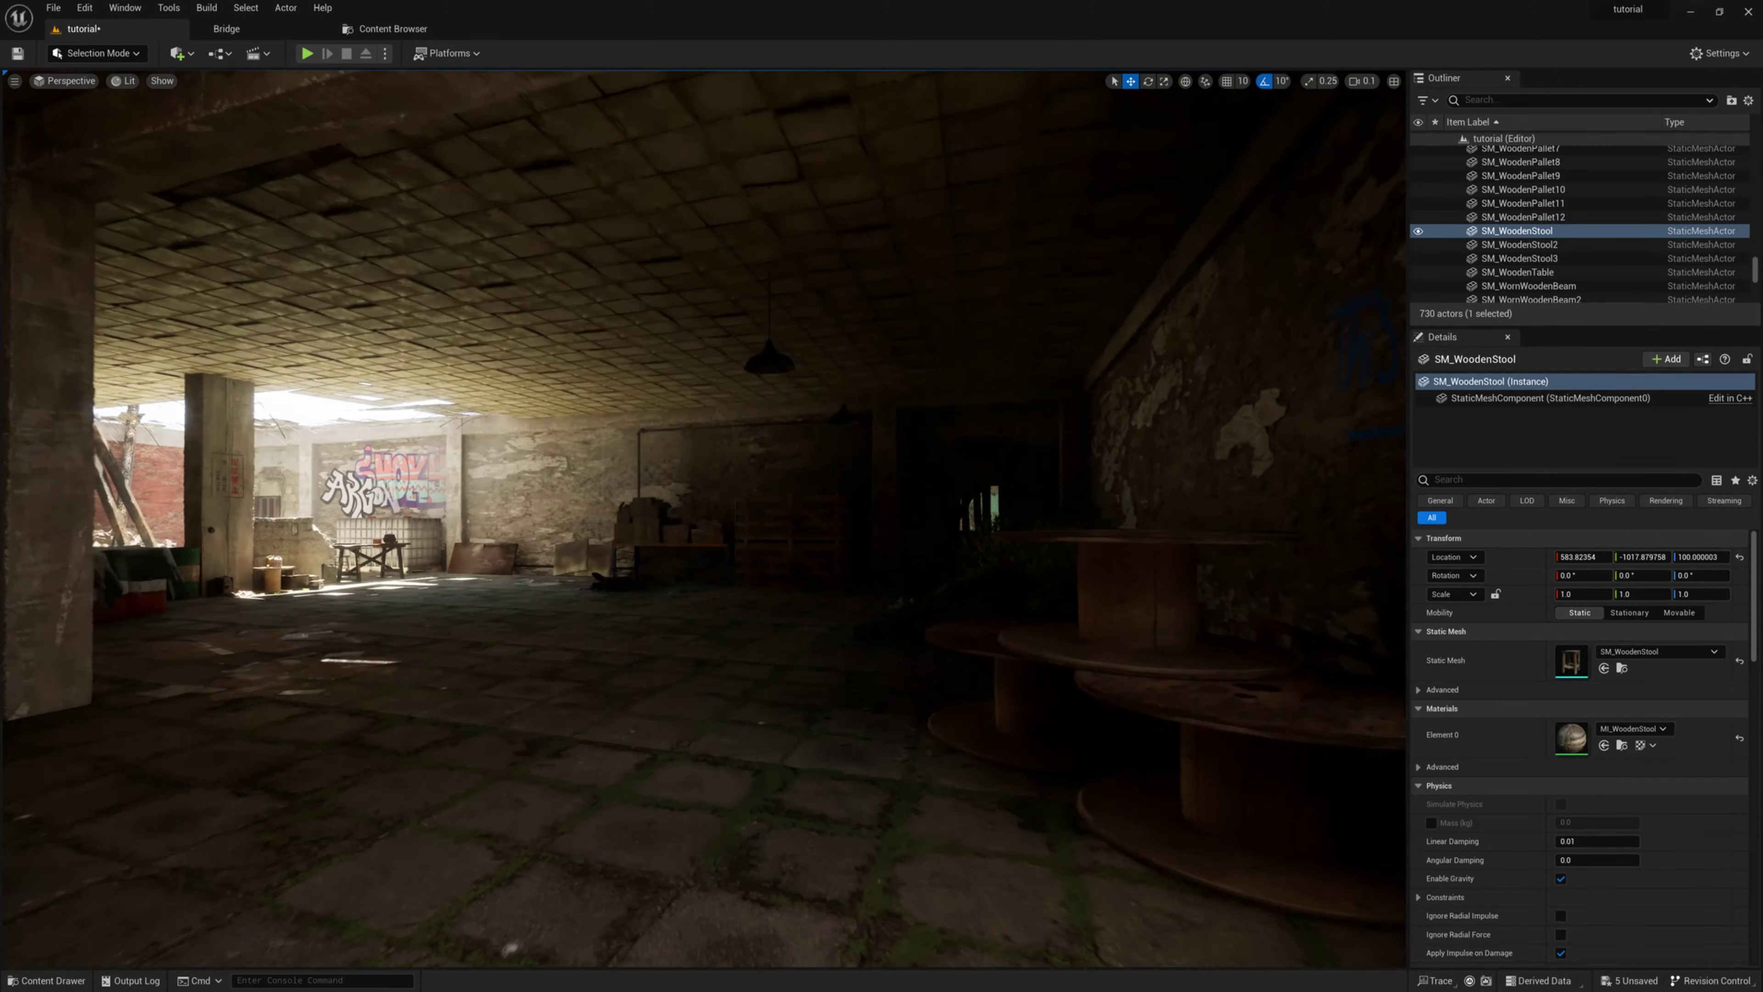
right_drag(704, 518, 1041, 518)
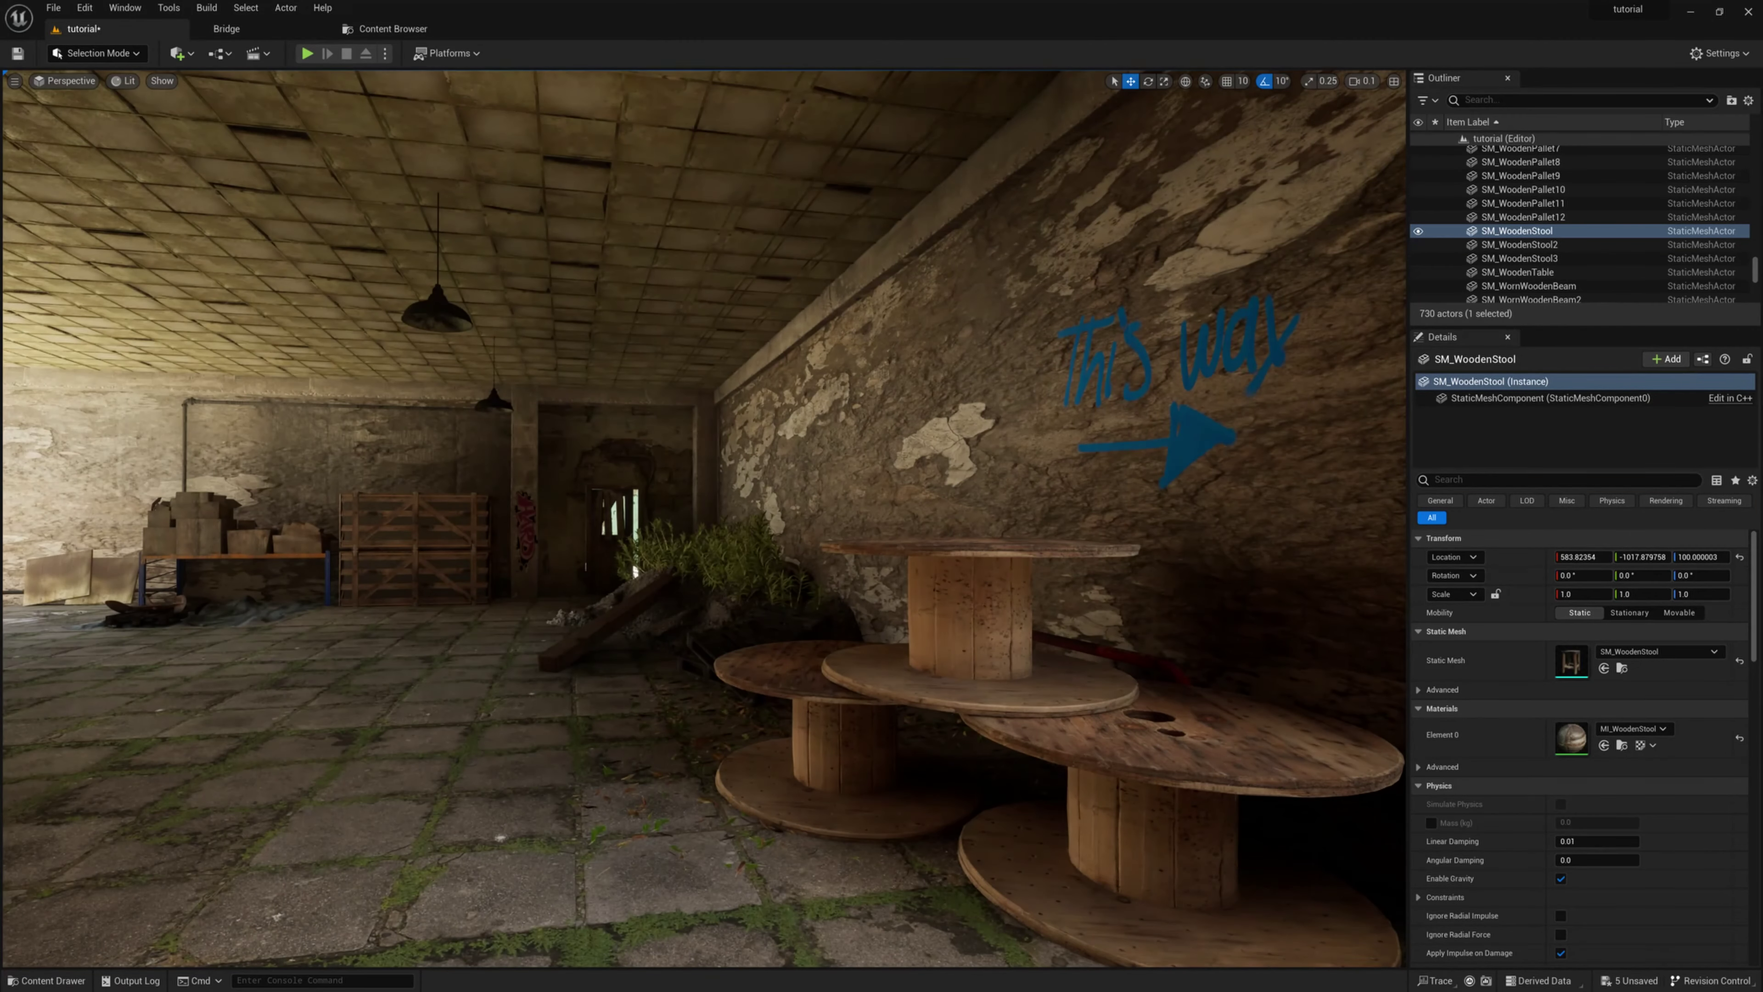
- Fly through the dark hall to the barred window and inspect the sword standing in the stone behind it
right_drag(704, 518, 416, 488)
key(w)
key(w)
key(d)
key(a)
key(a)
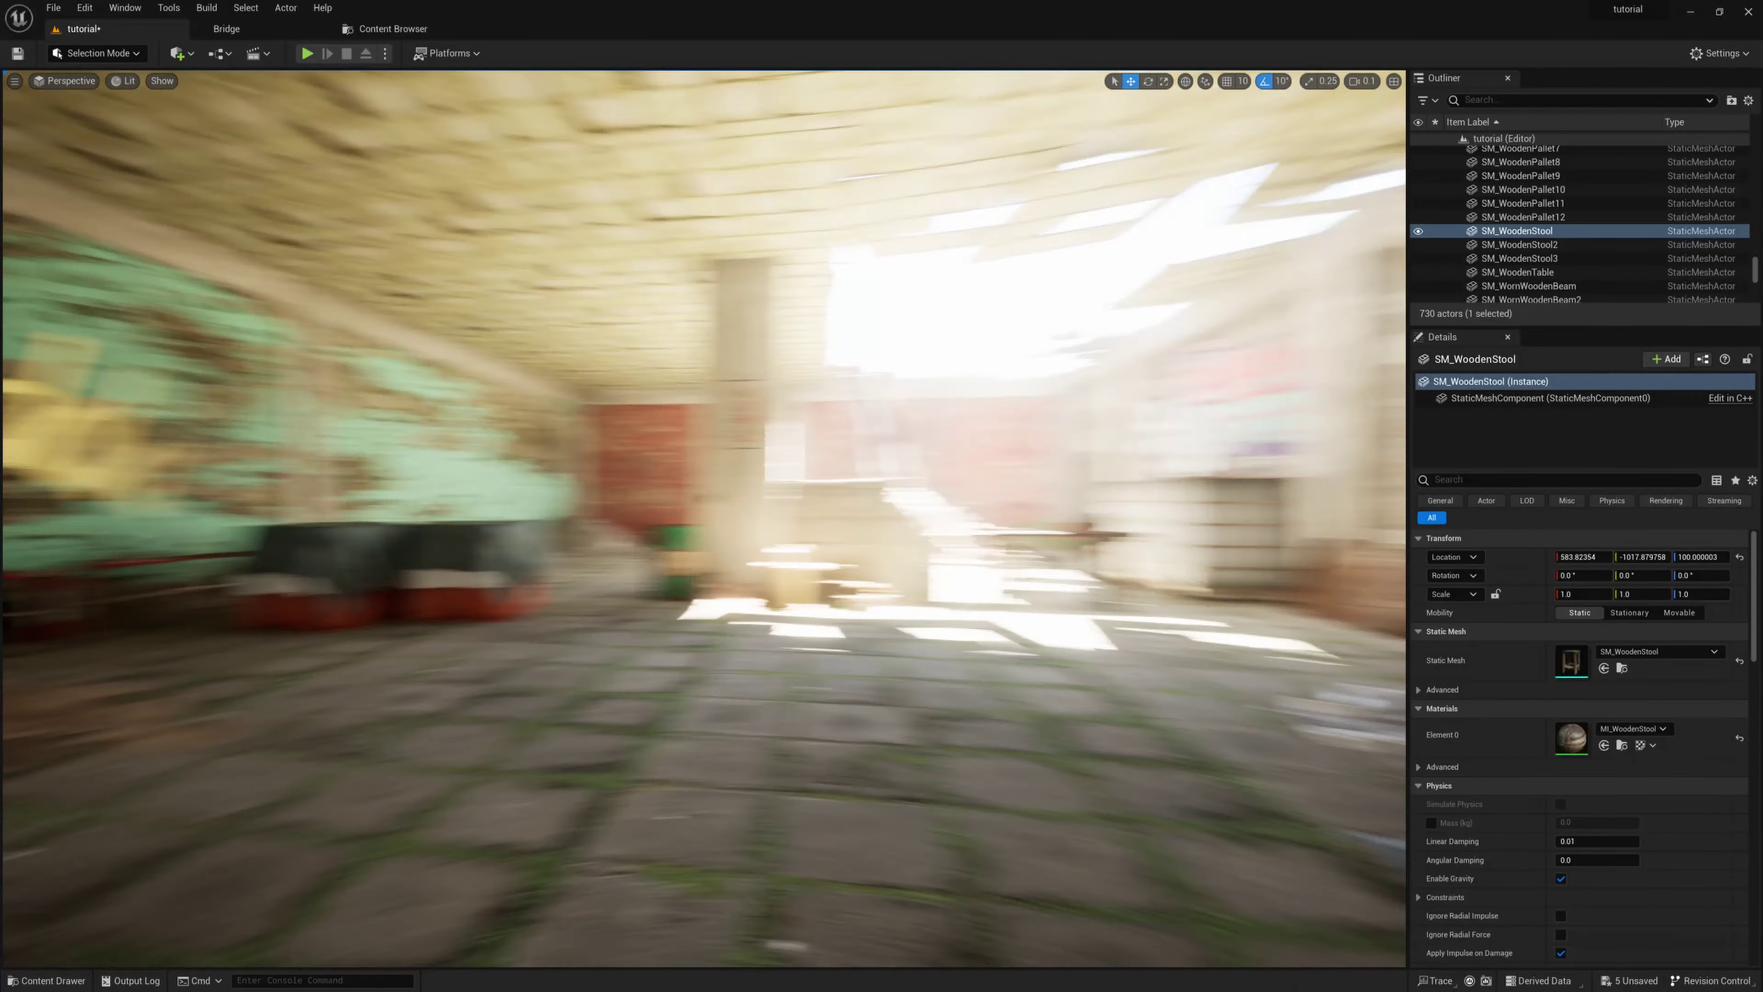
right_drag(704, 518, 542, 513)
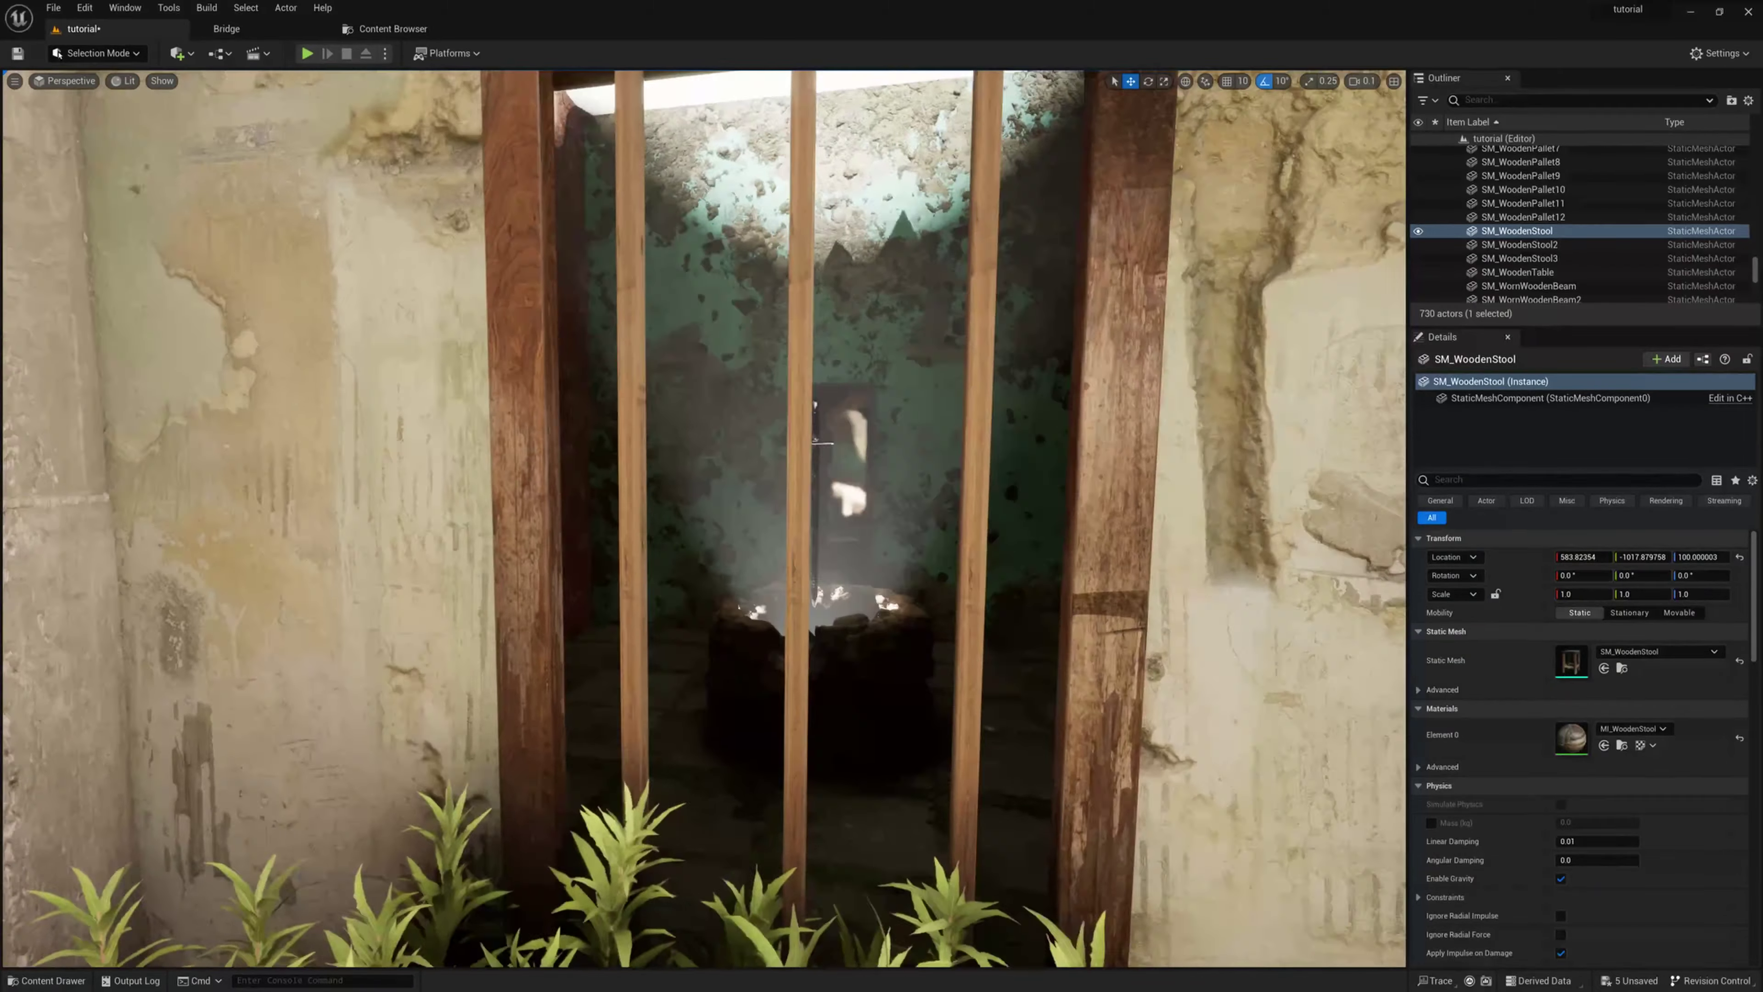
key(w)
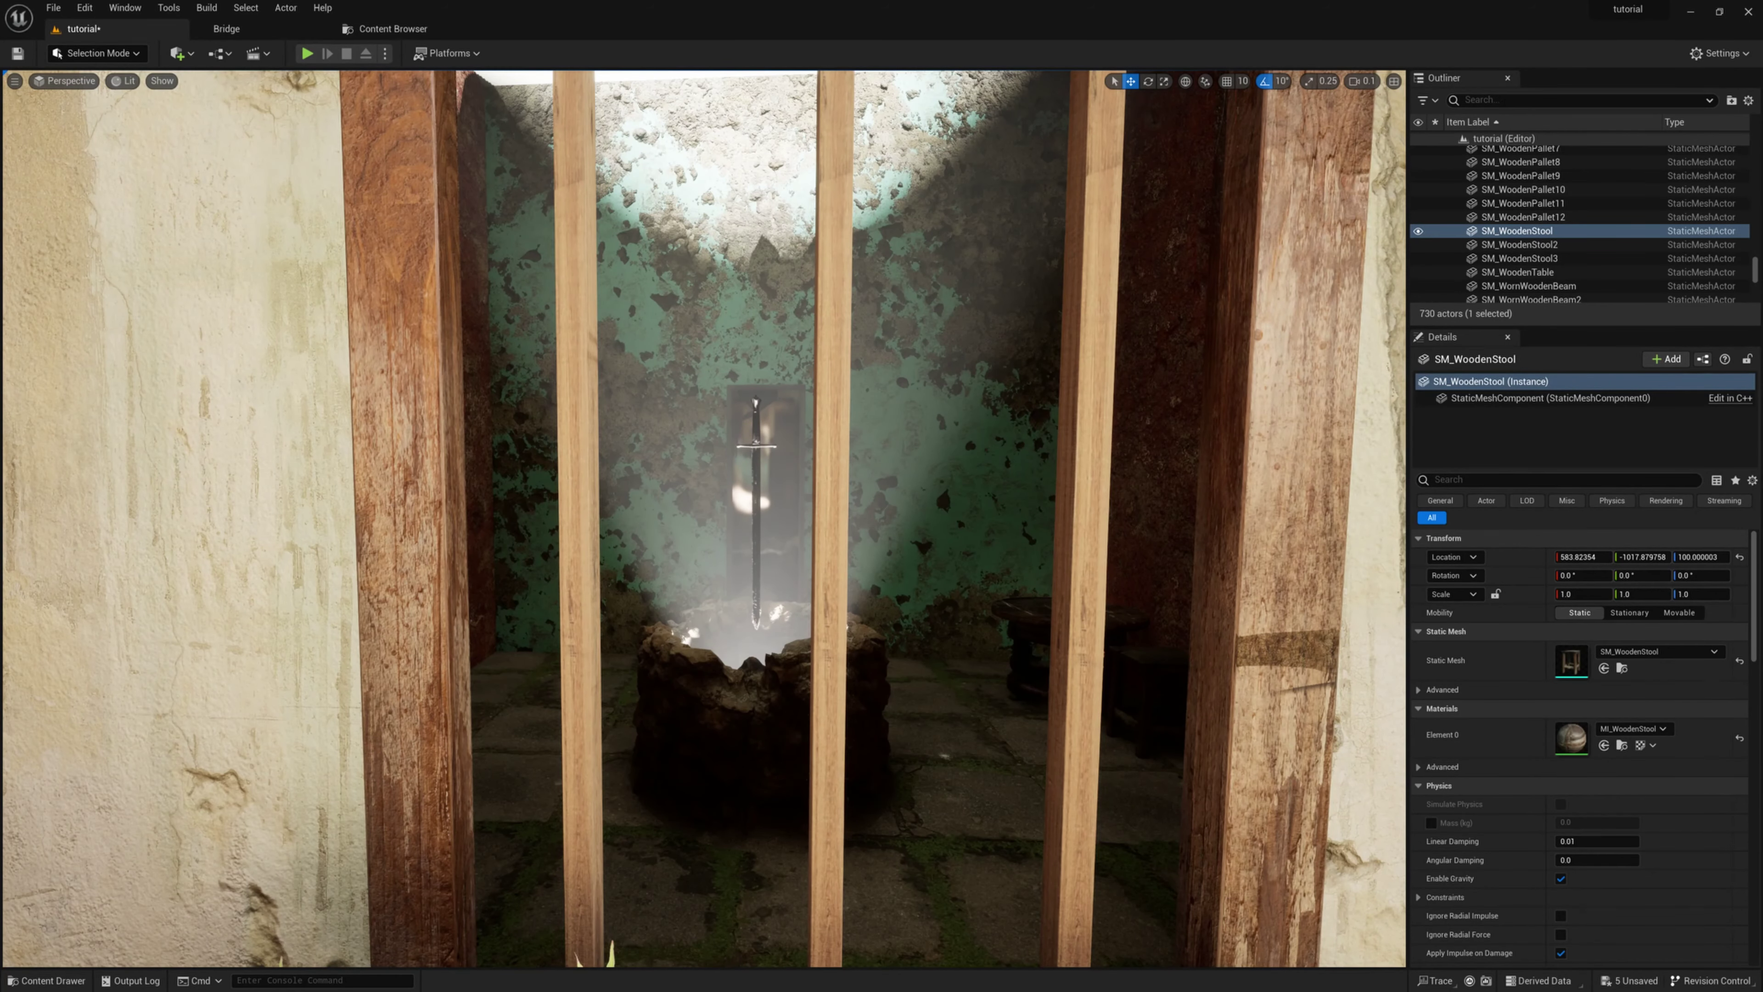
- Survey the second courtyard and the "Oki doki" hall, ending with a view from the entrance hall down the building
right_drag(704, 518, 1365, 493)
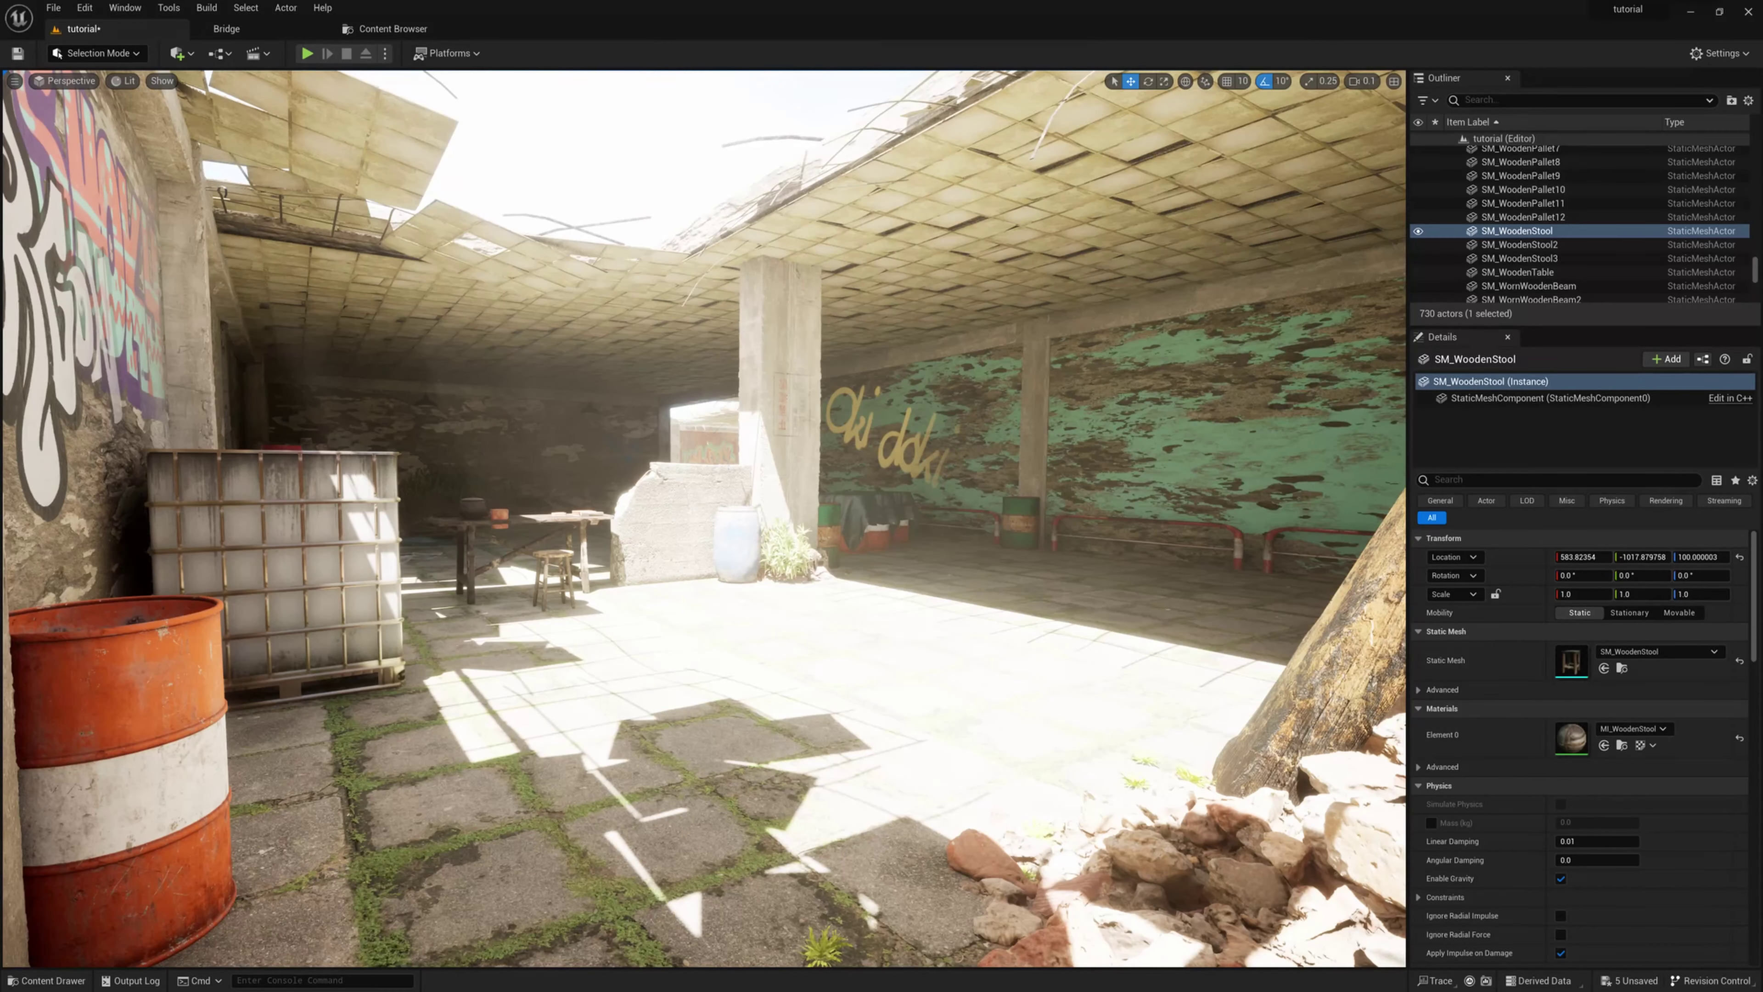
right_drag(704, 518, 941, 505)
right_drag(704, 518, 906, 520)
key(w)
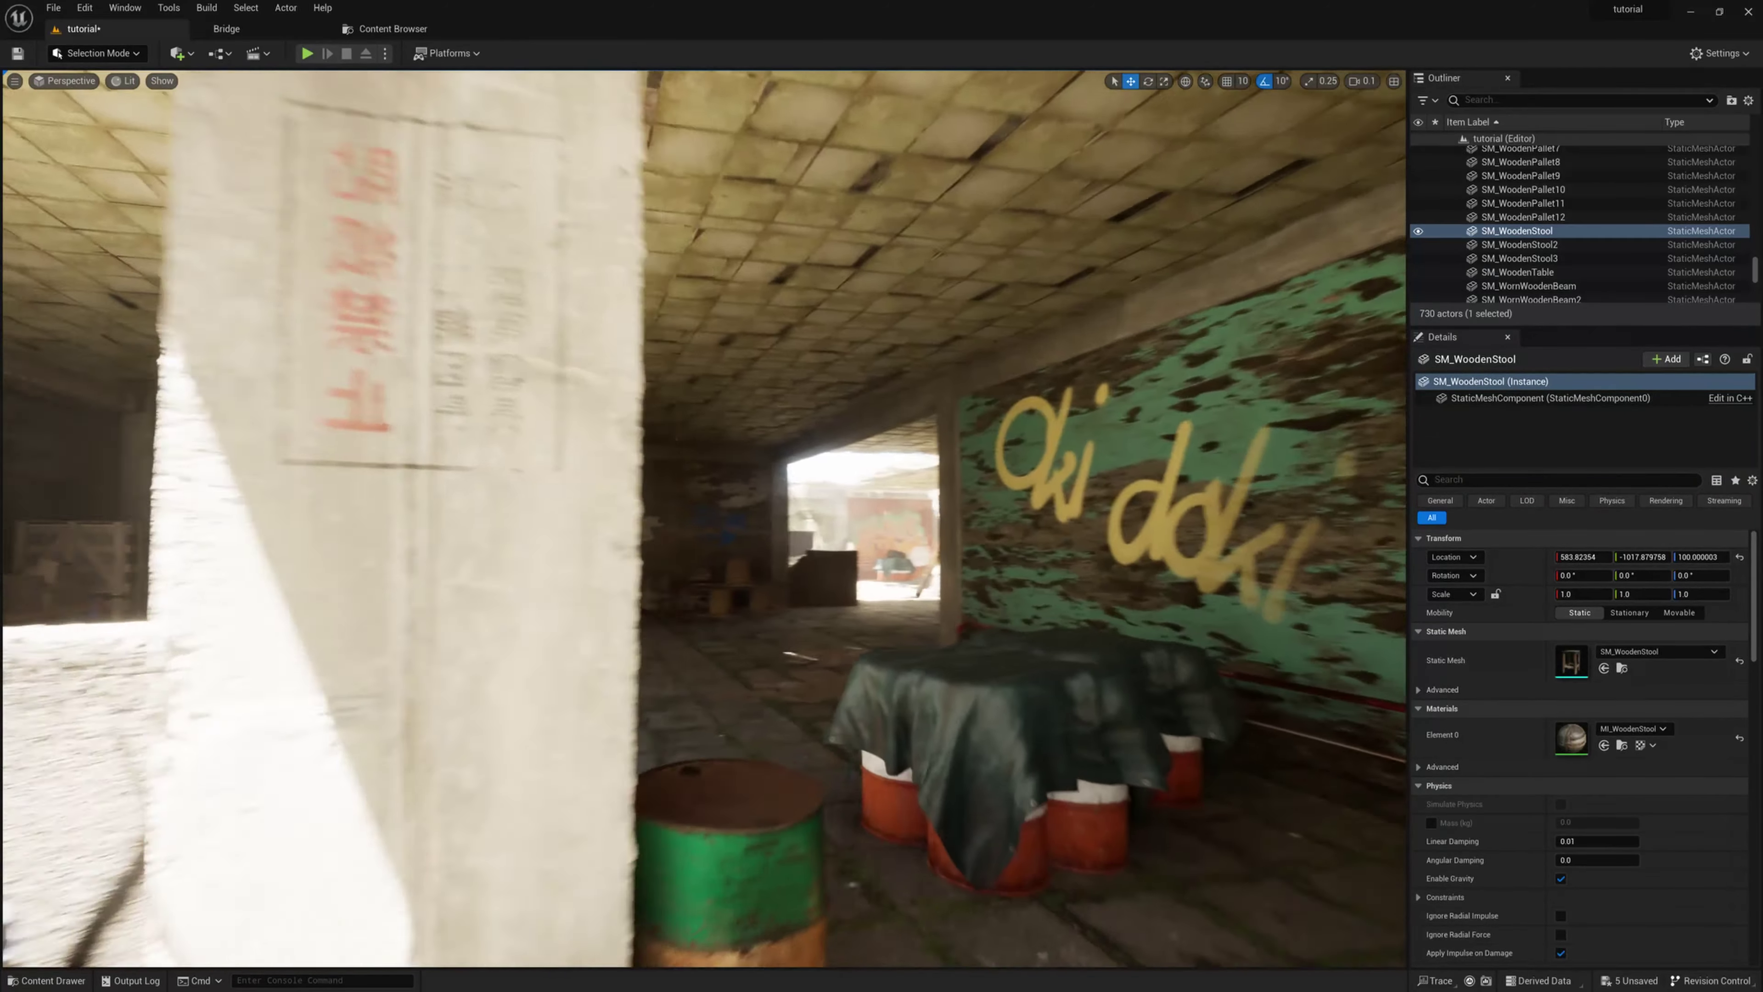
right_drag(704, 518, 833, 518)
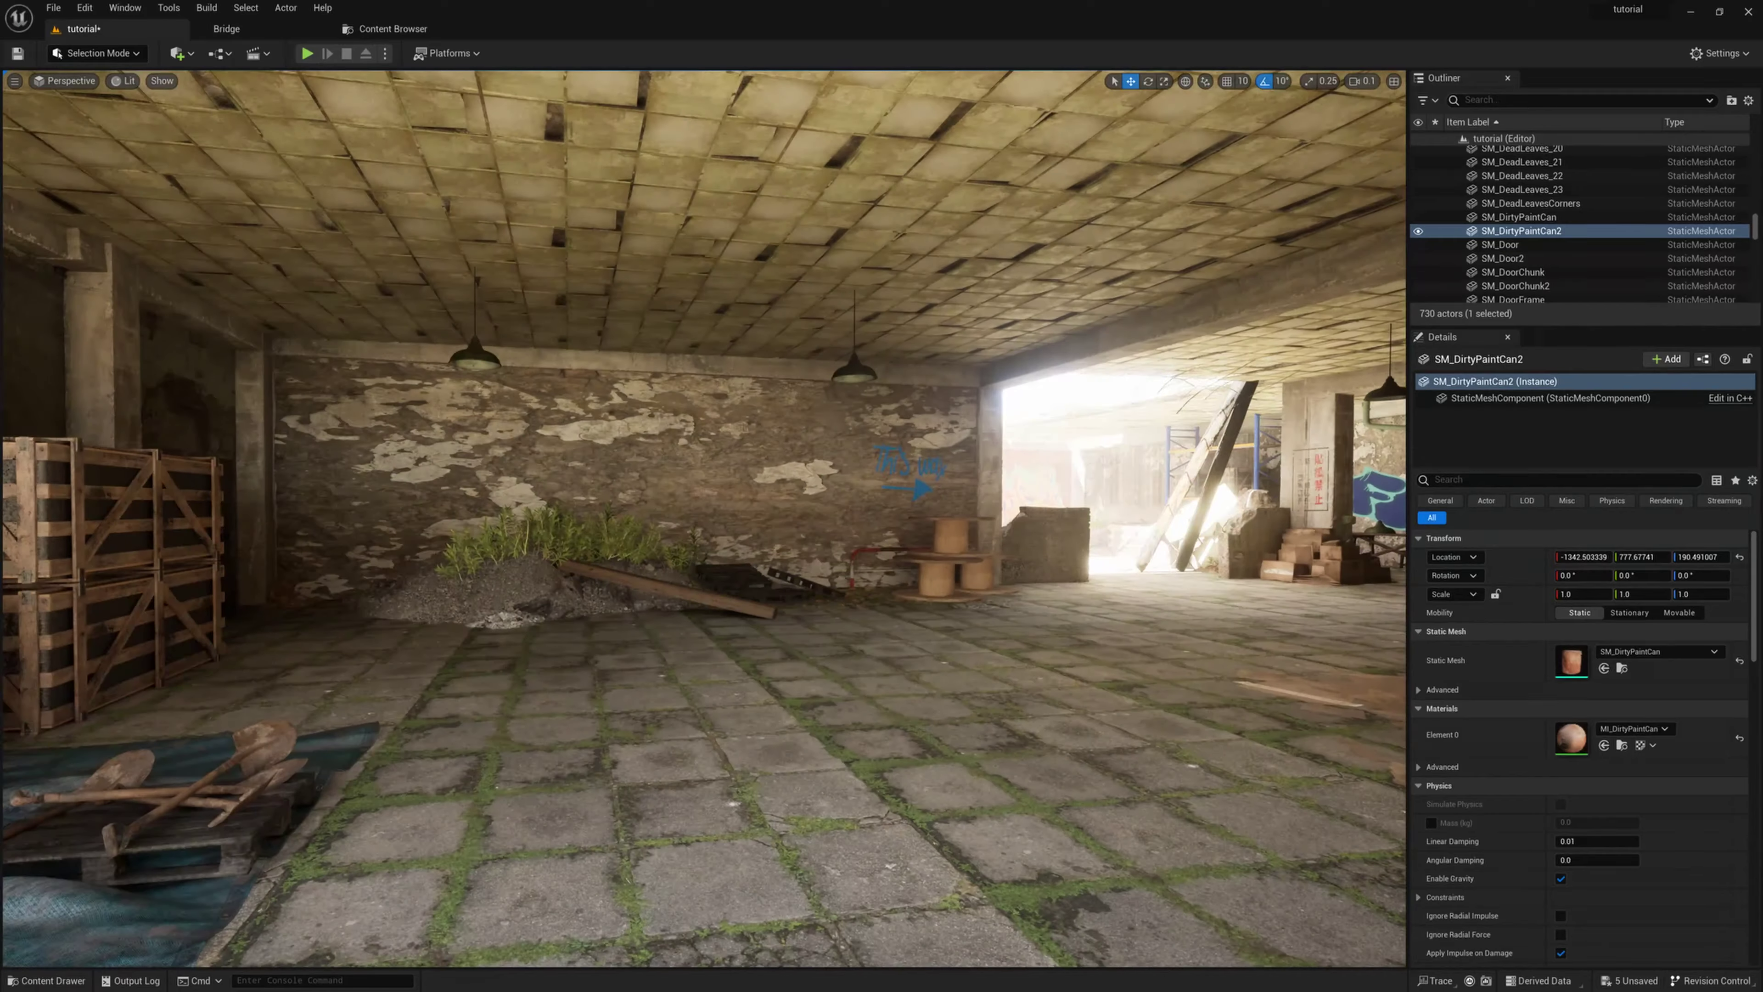
right_drag(704, 518, 770, 518)
right_drag(597, 220, 708, 222)
right_drag(909, 677, 899, 672)
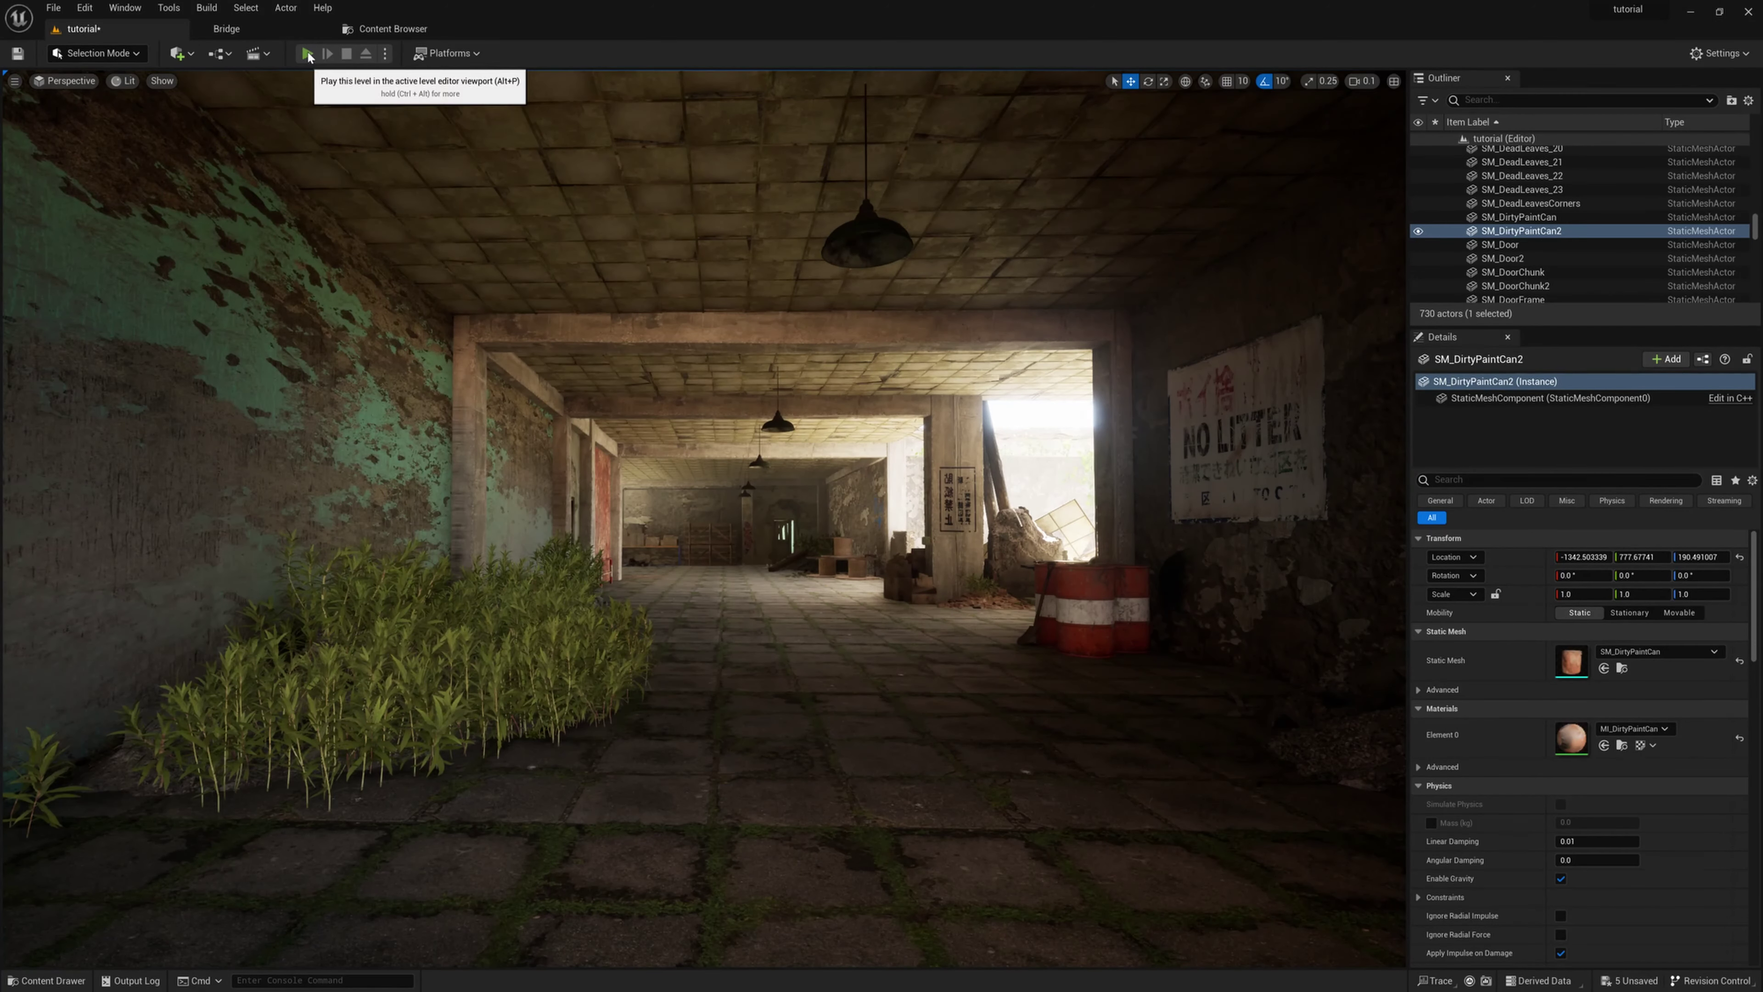
- Play the level and run the character from the entrance hall into the courtyard with the orange graffiti to check the environment
click(307, 54)
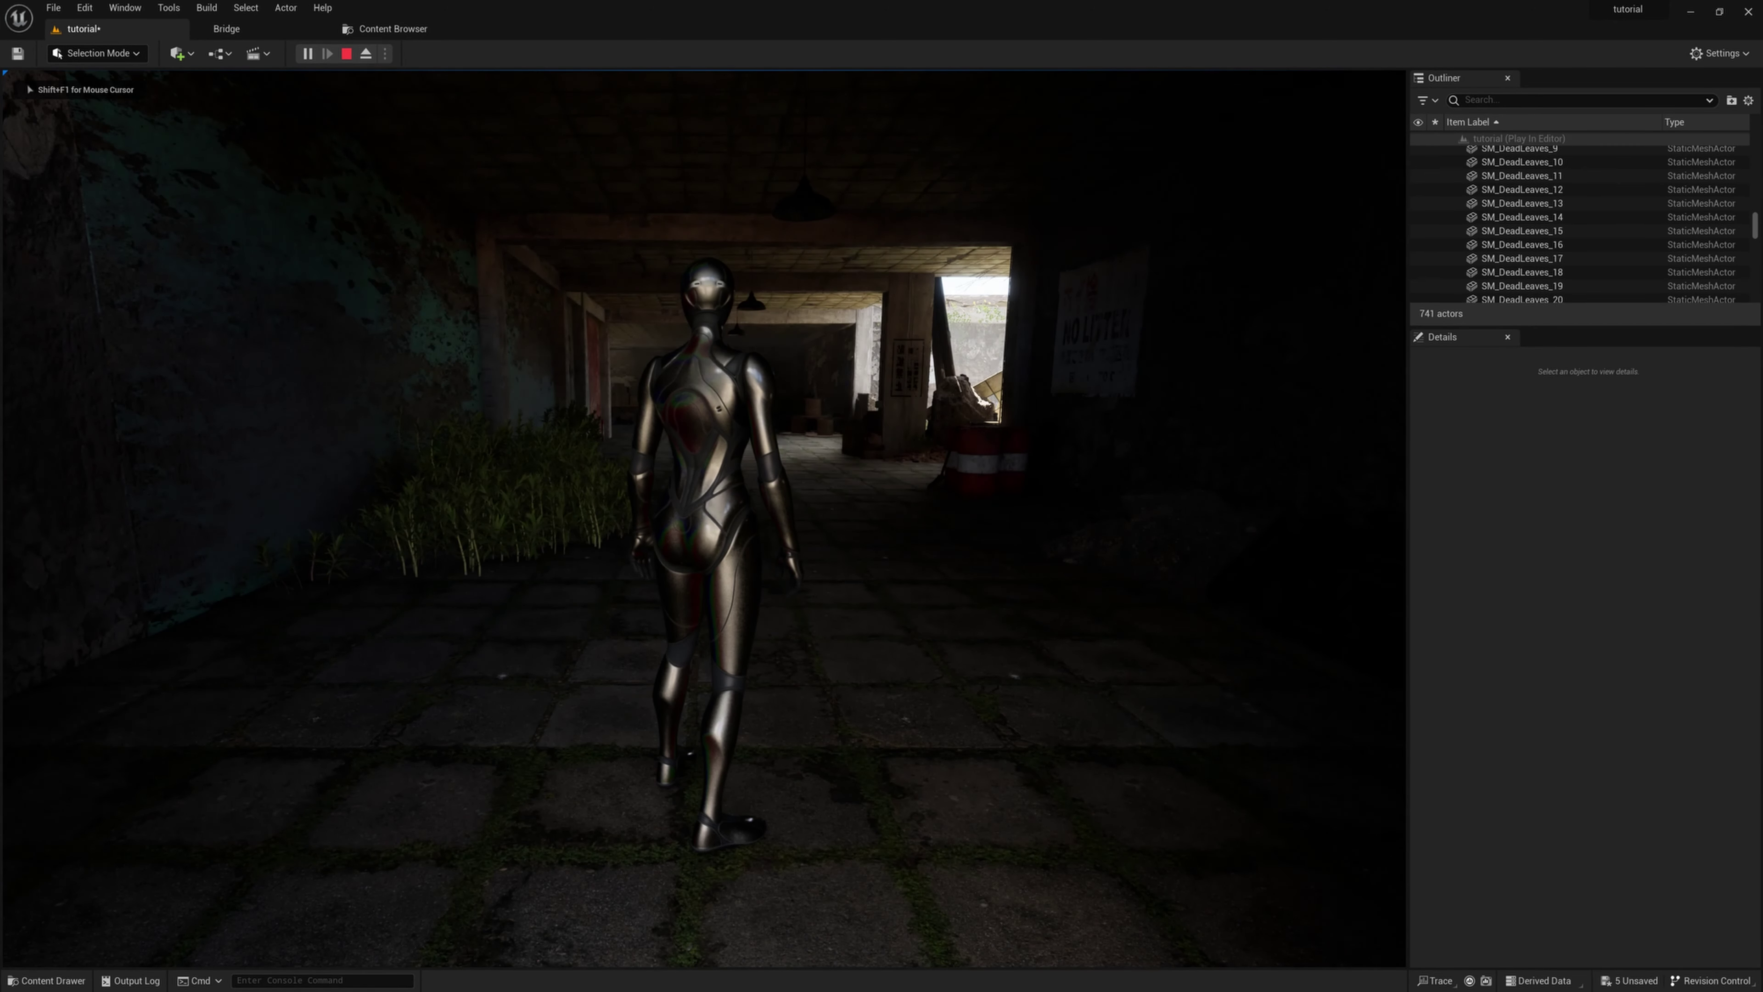
key(w)
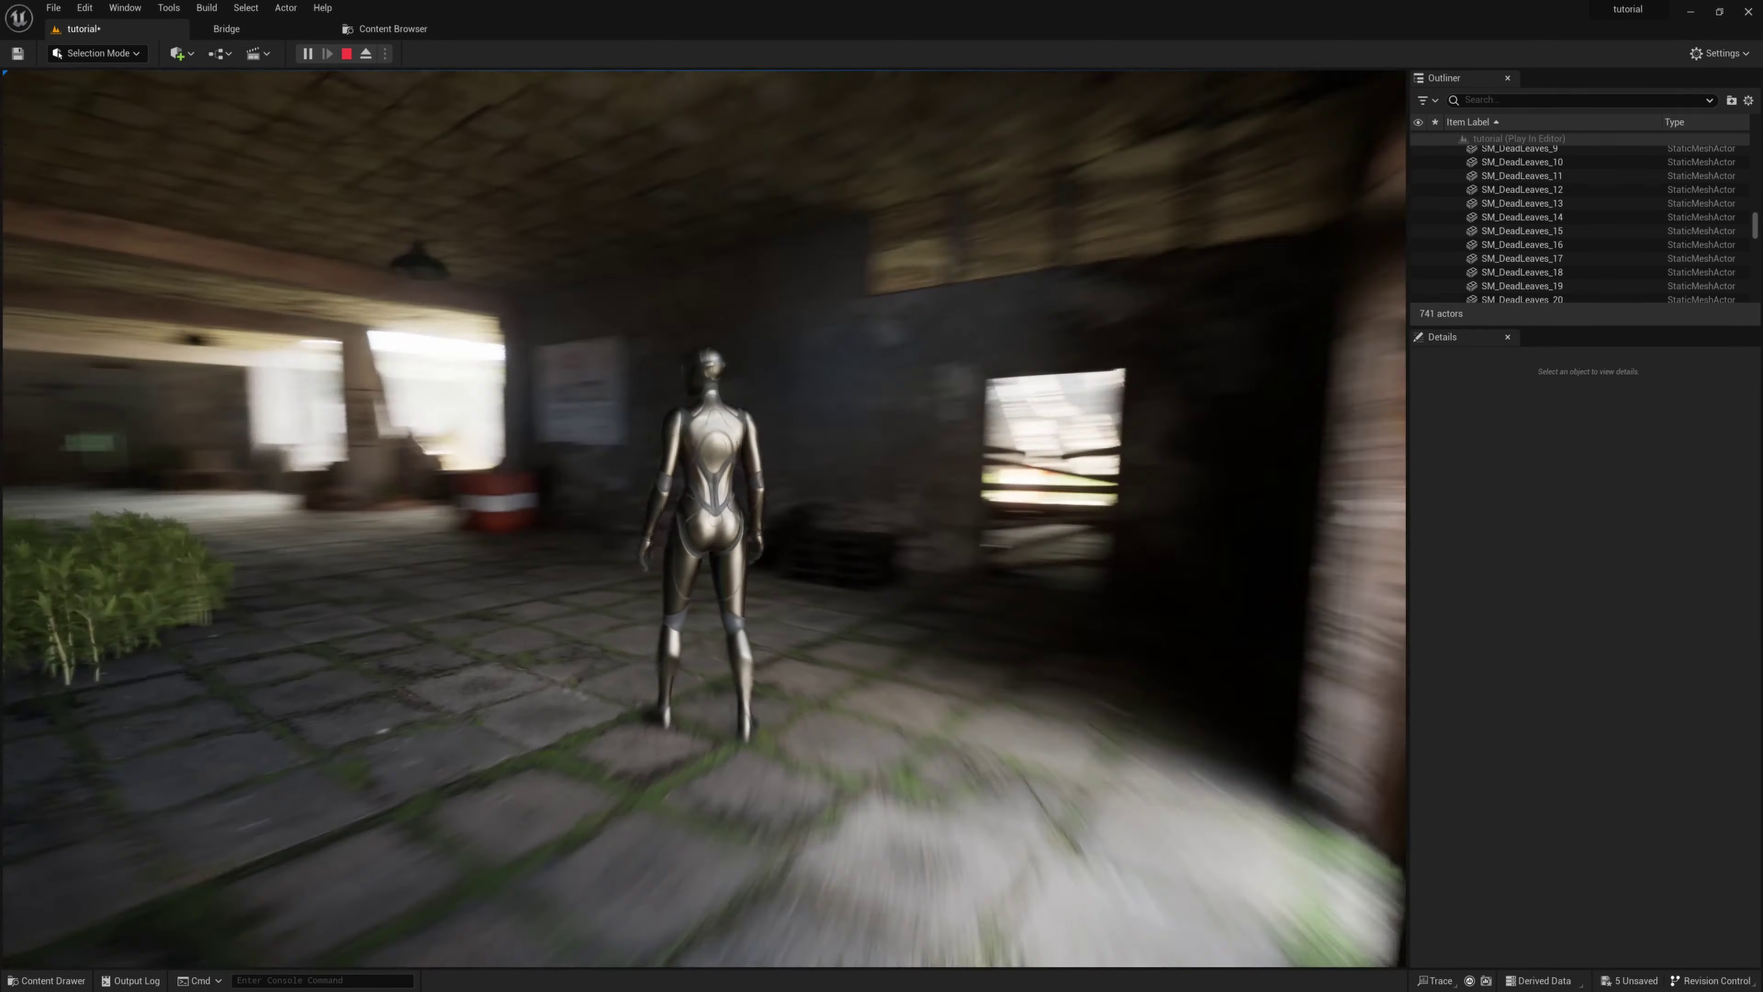
mouse_move(704, 517)
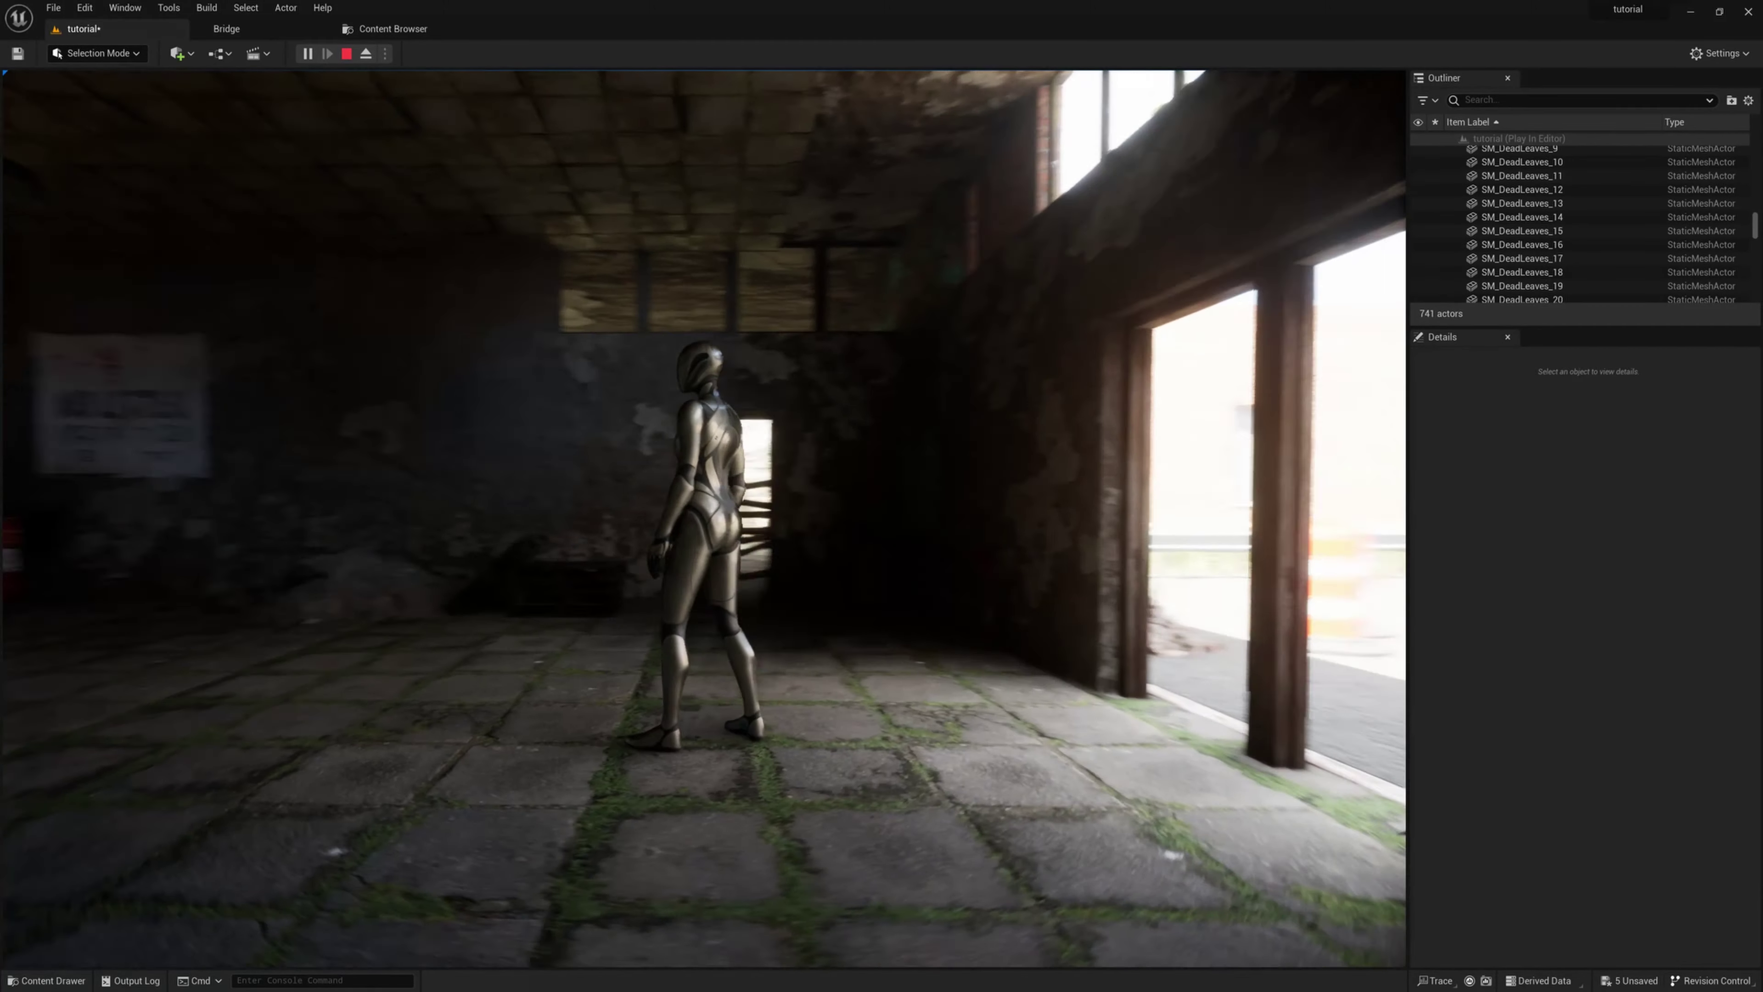
key(w)
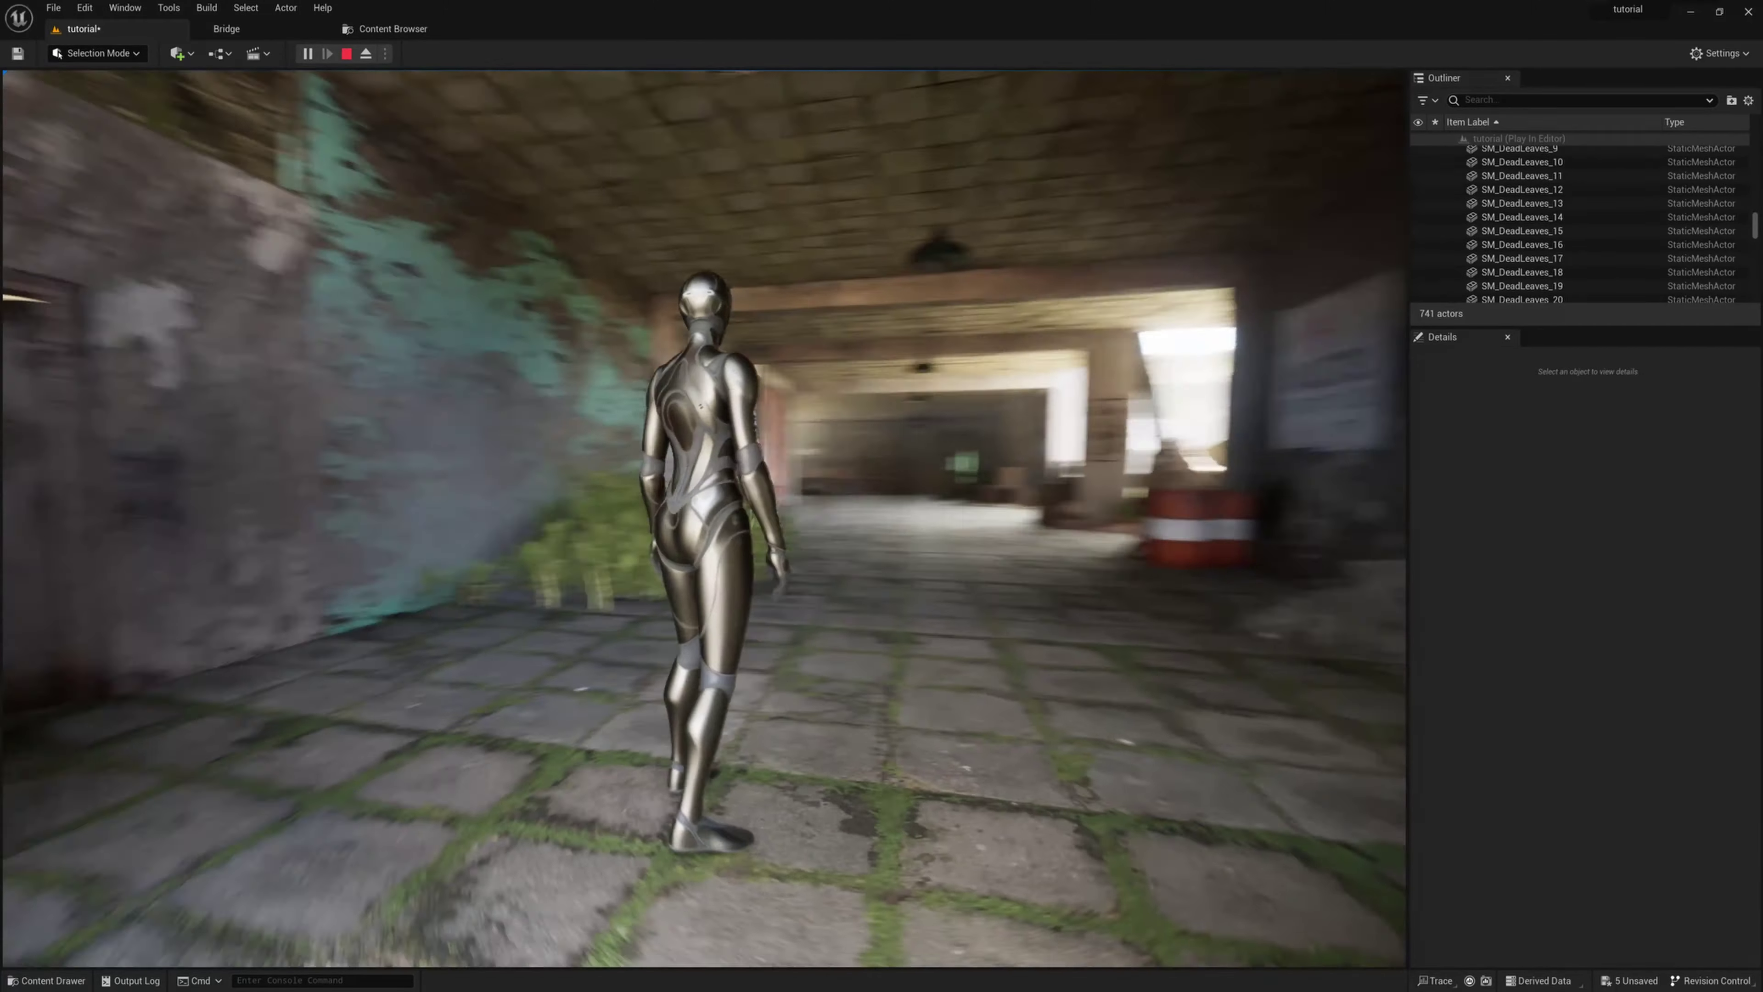
key(w)
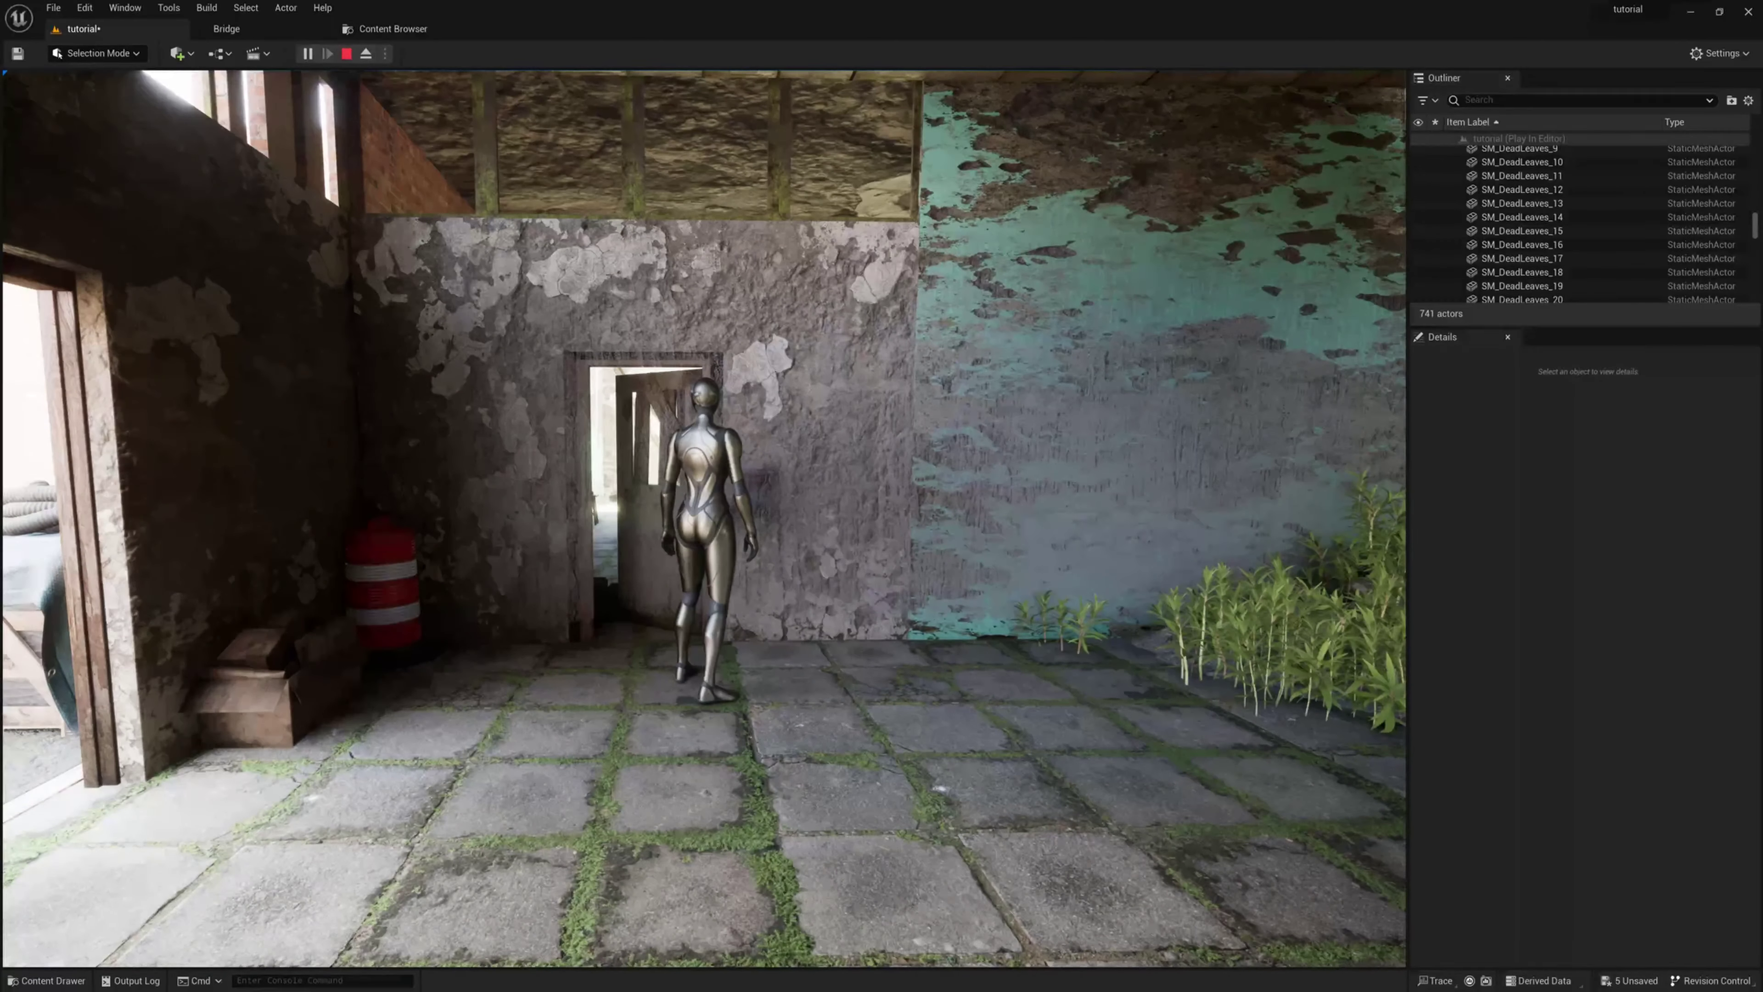
key(w)
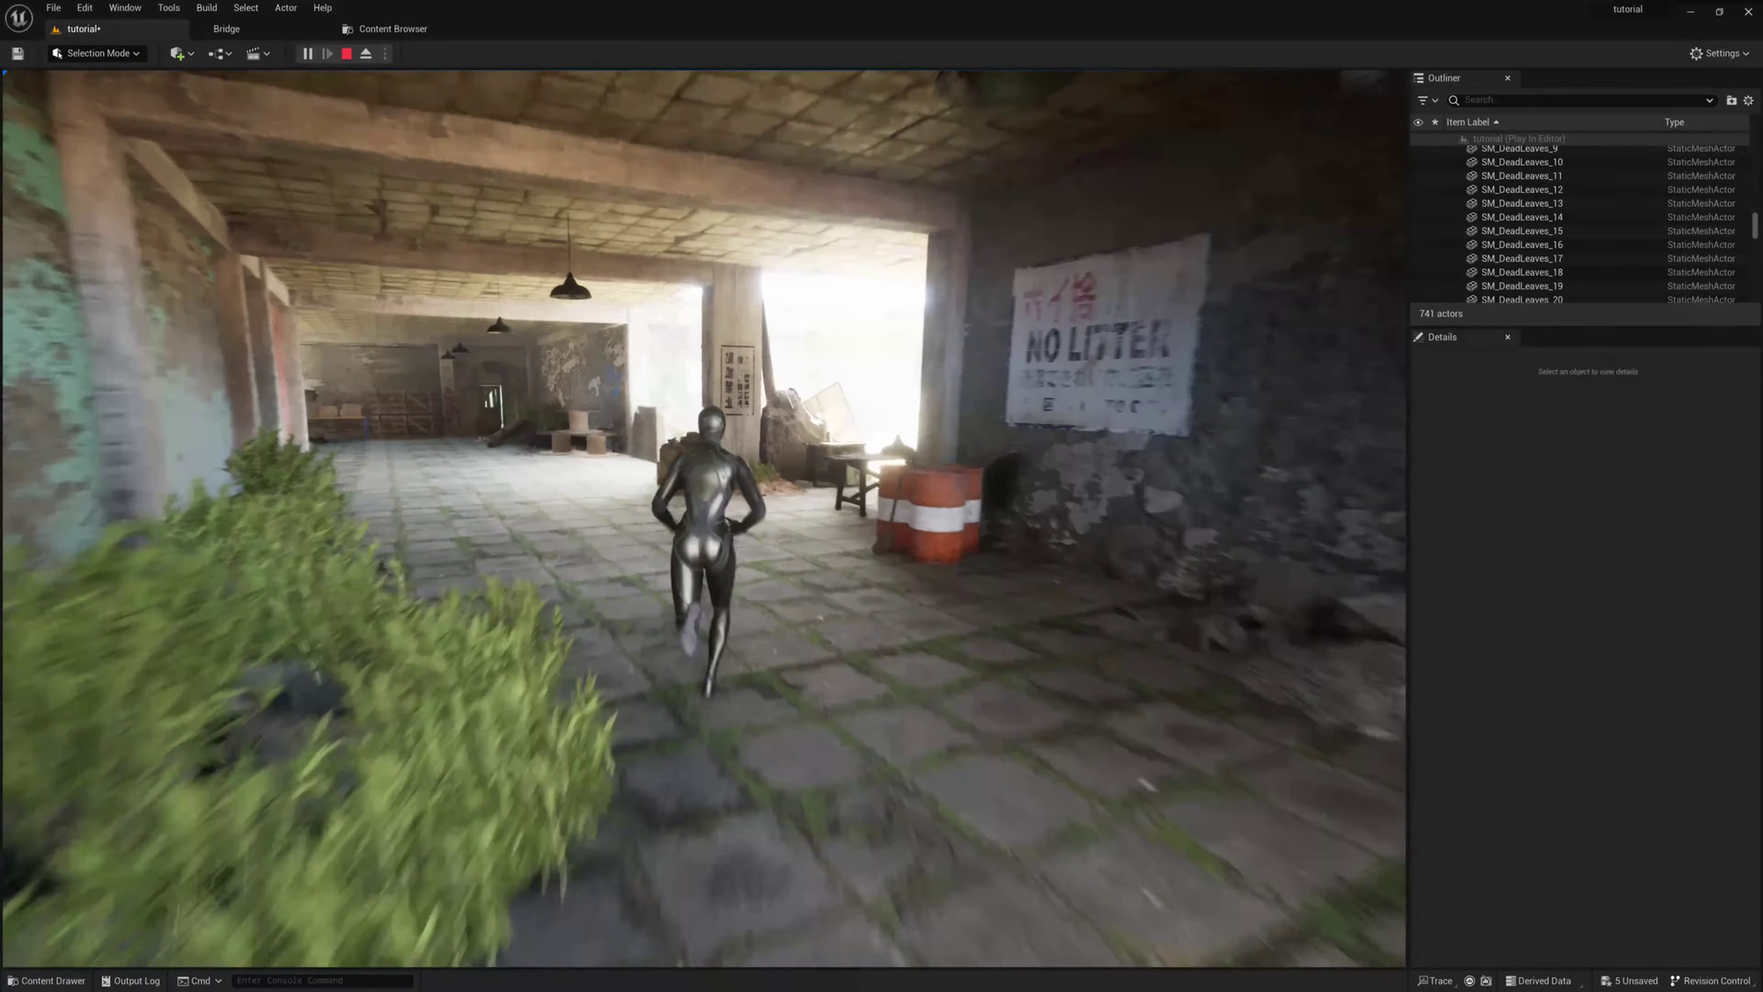
key(w)
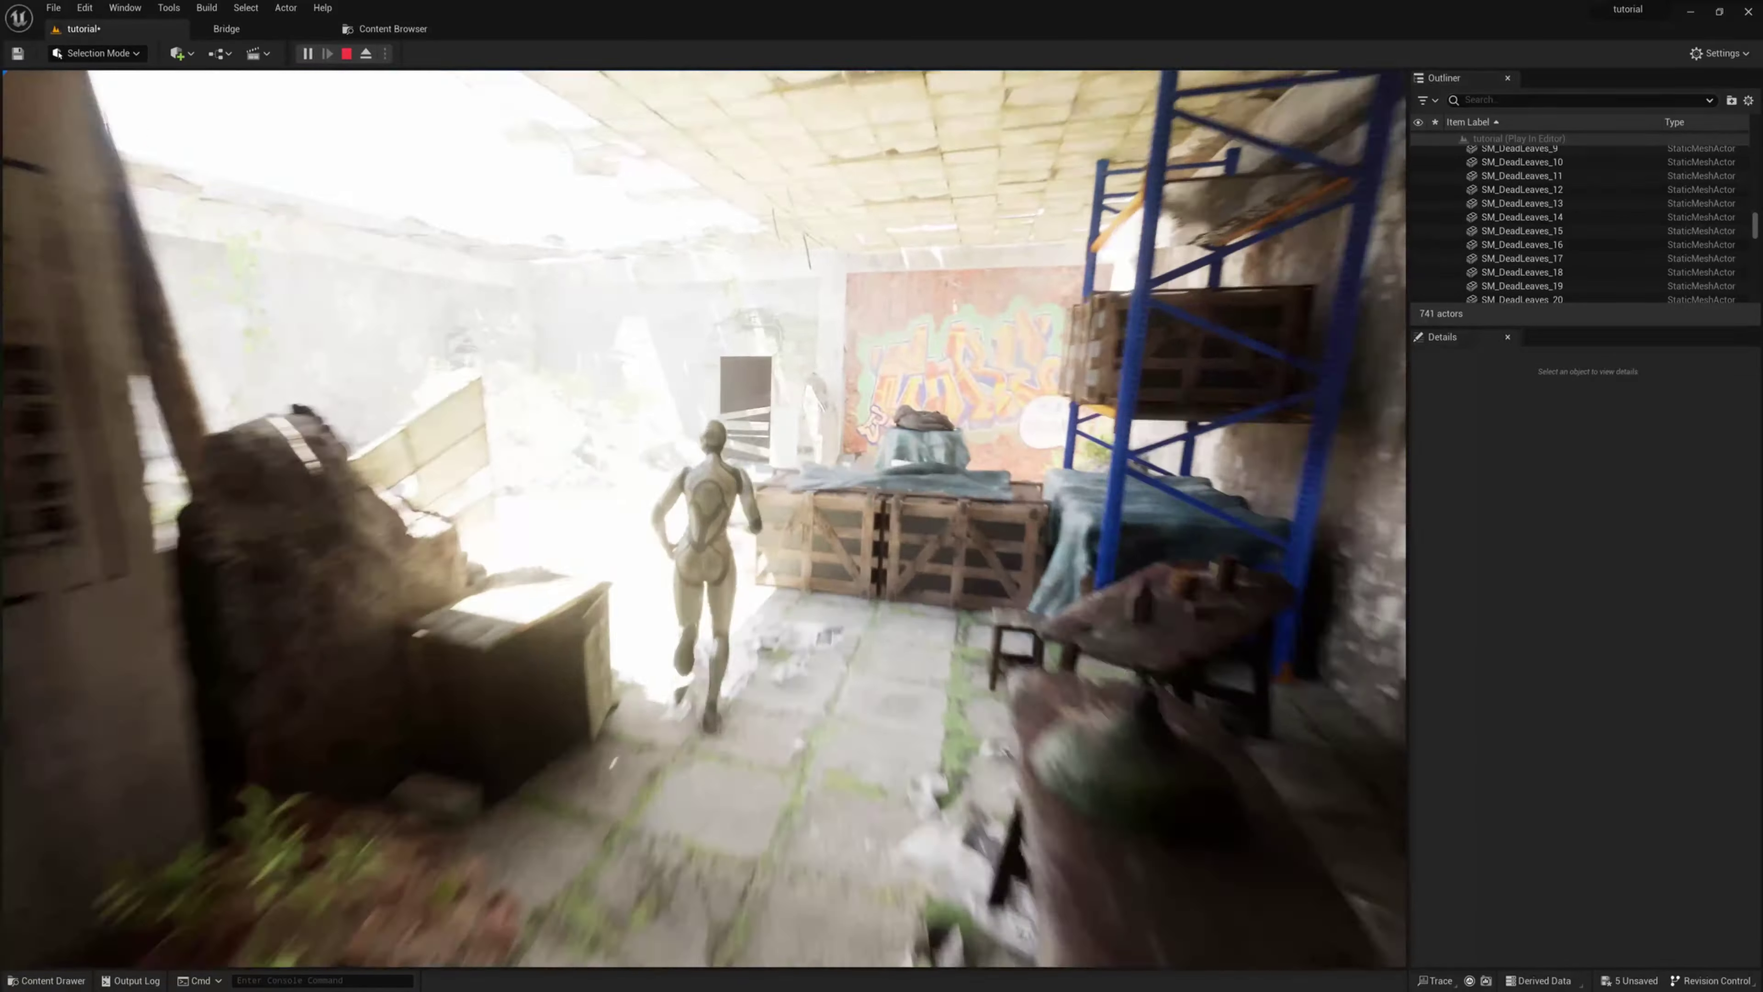
key(w)
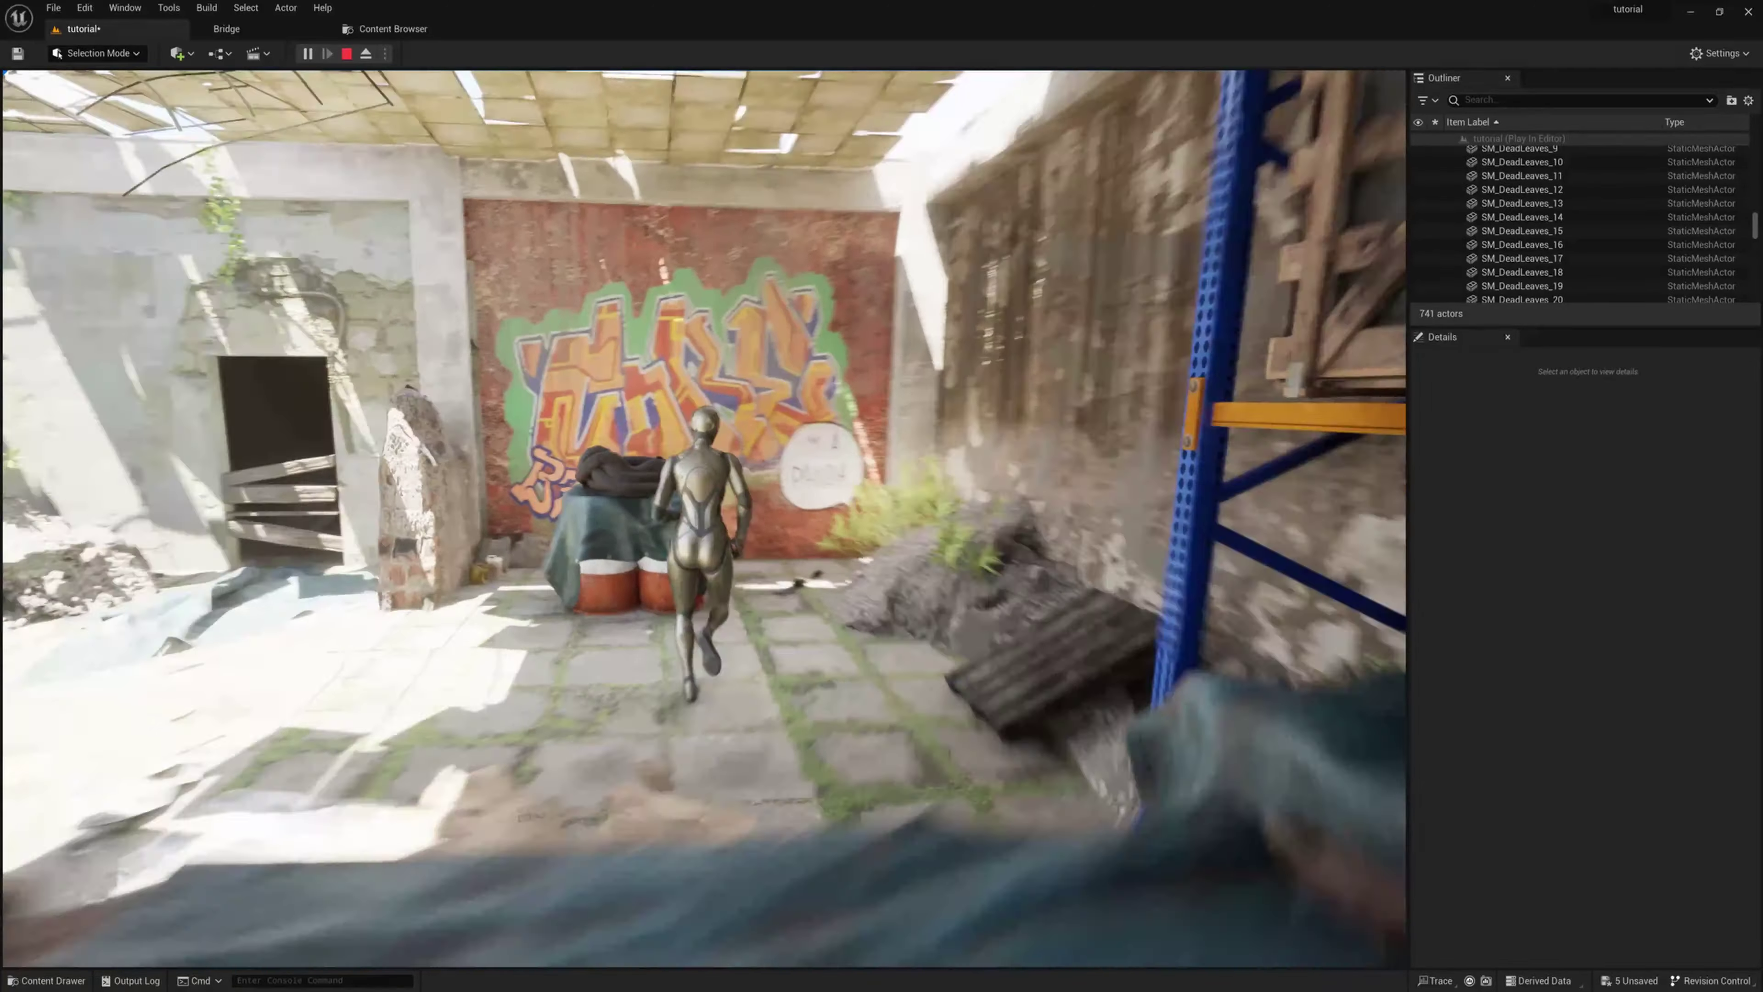
key(w)
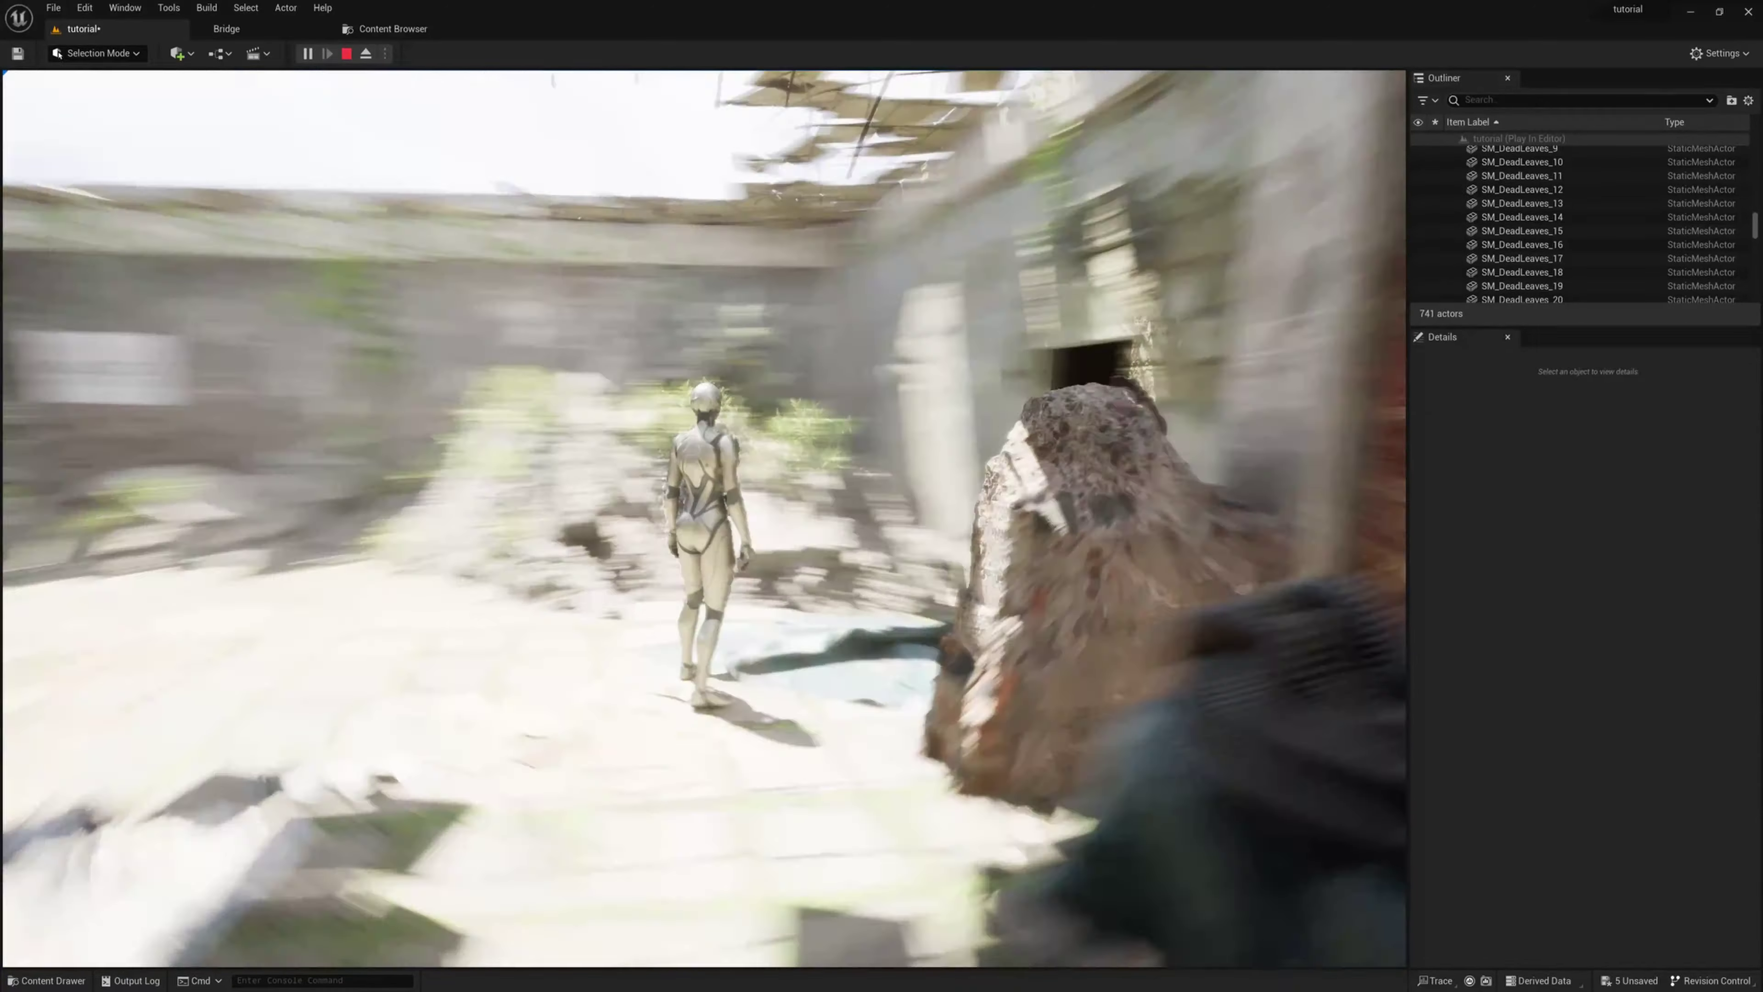
key(d)
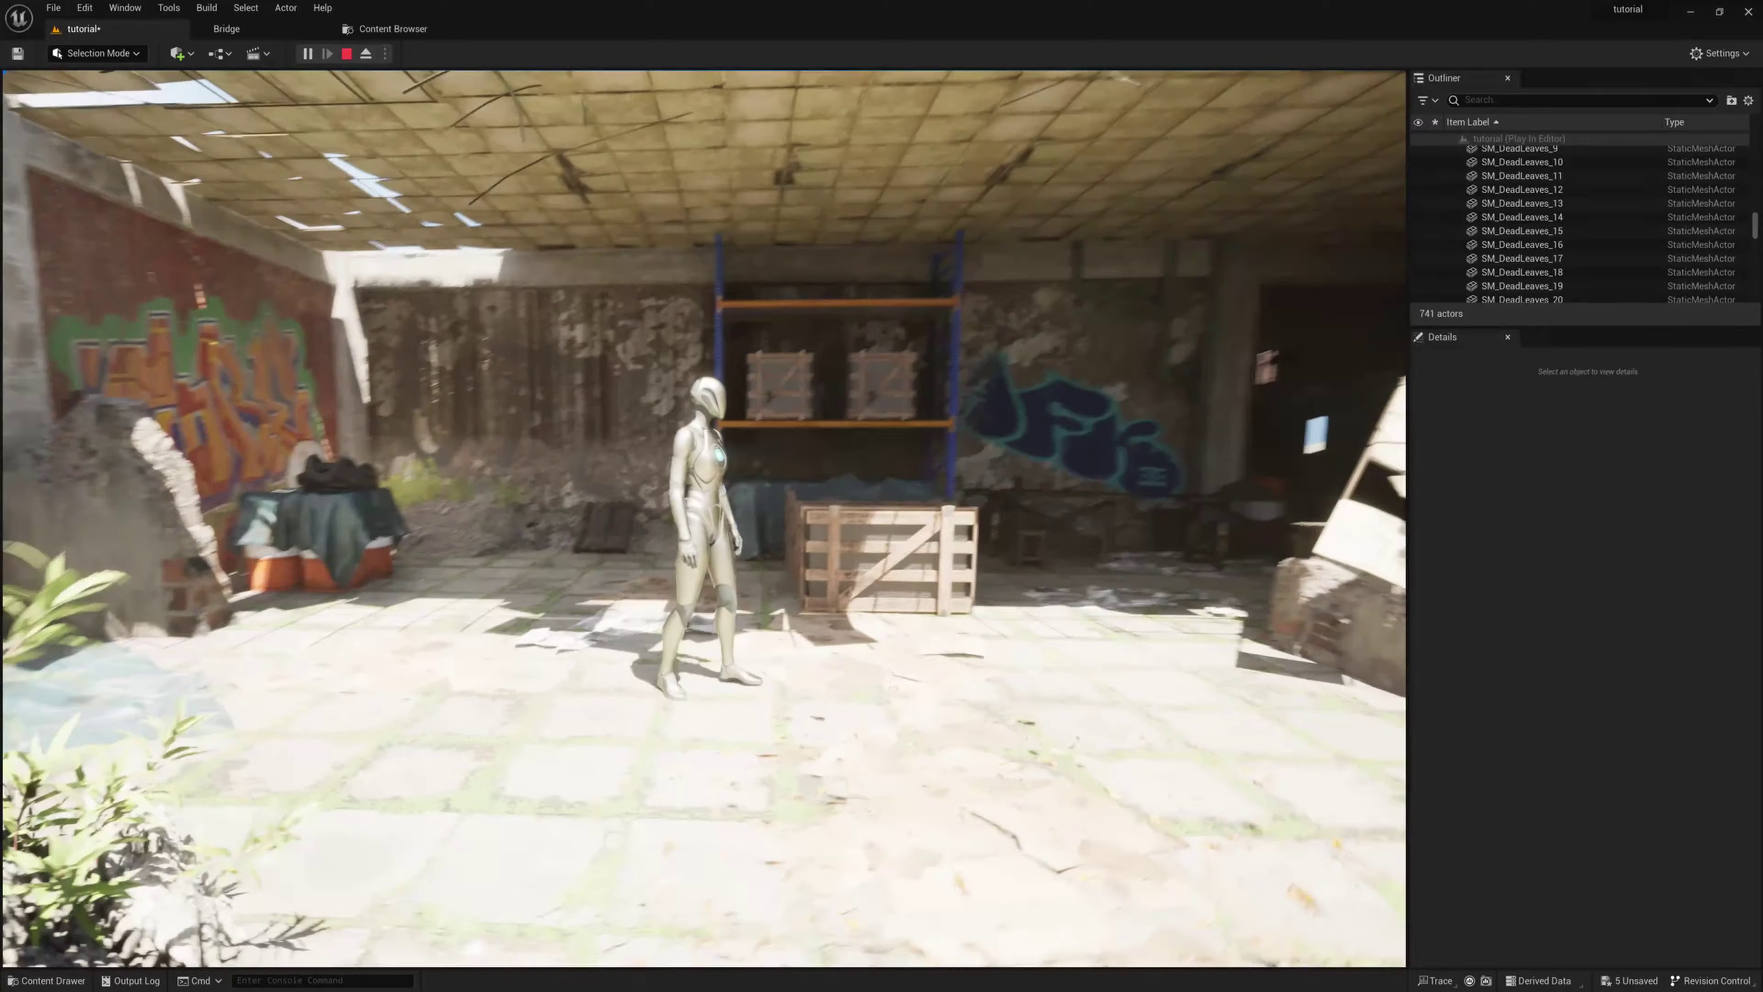
- Run the character through the dark hall and the second courtyard up to the barred window, and return to the entrance hall
key(w)
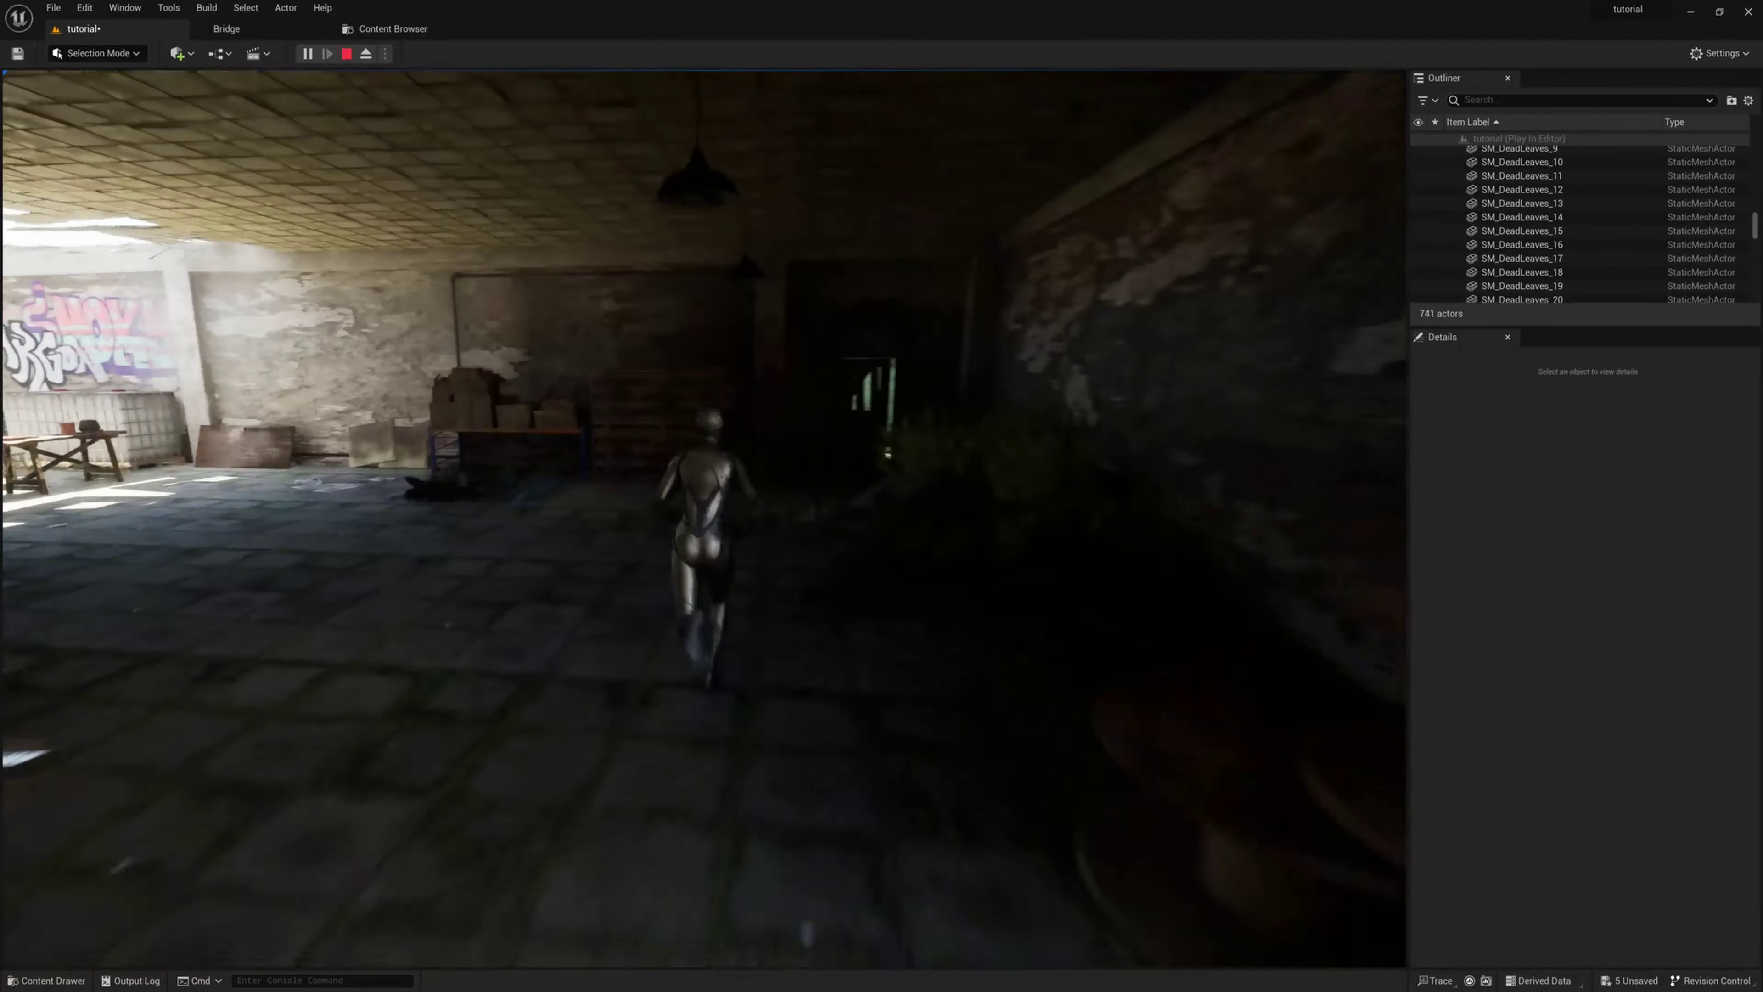
key(w)
key(a)
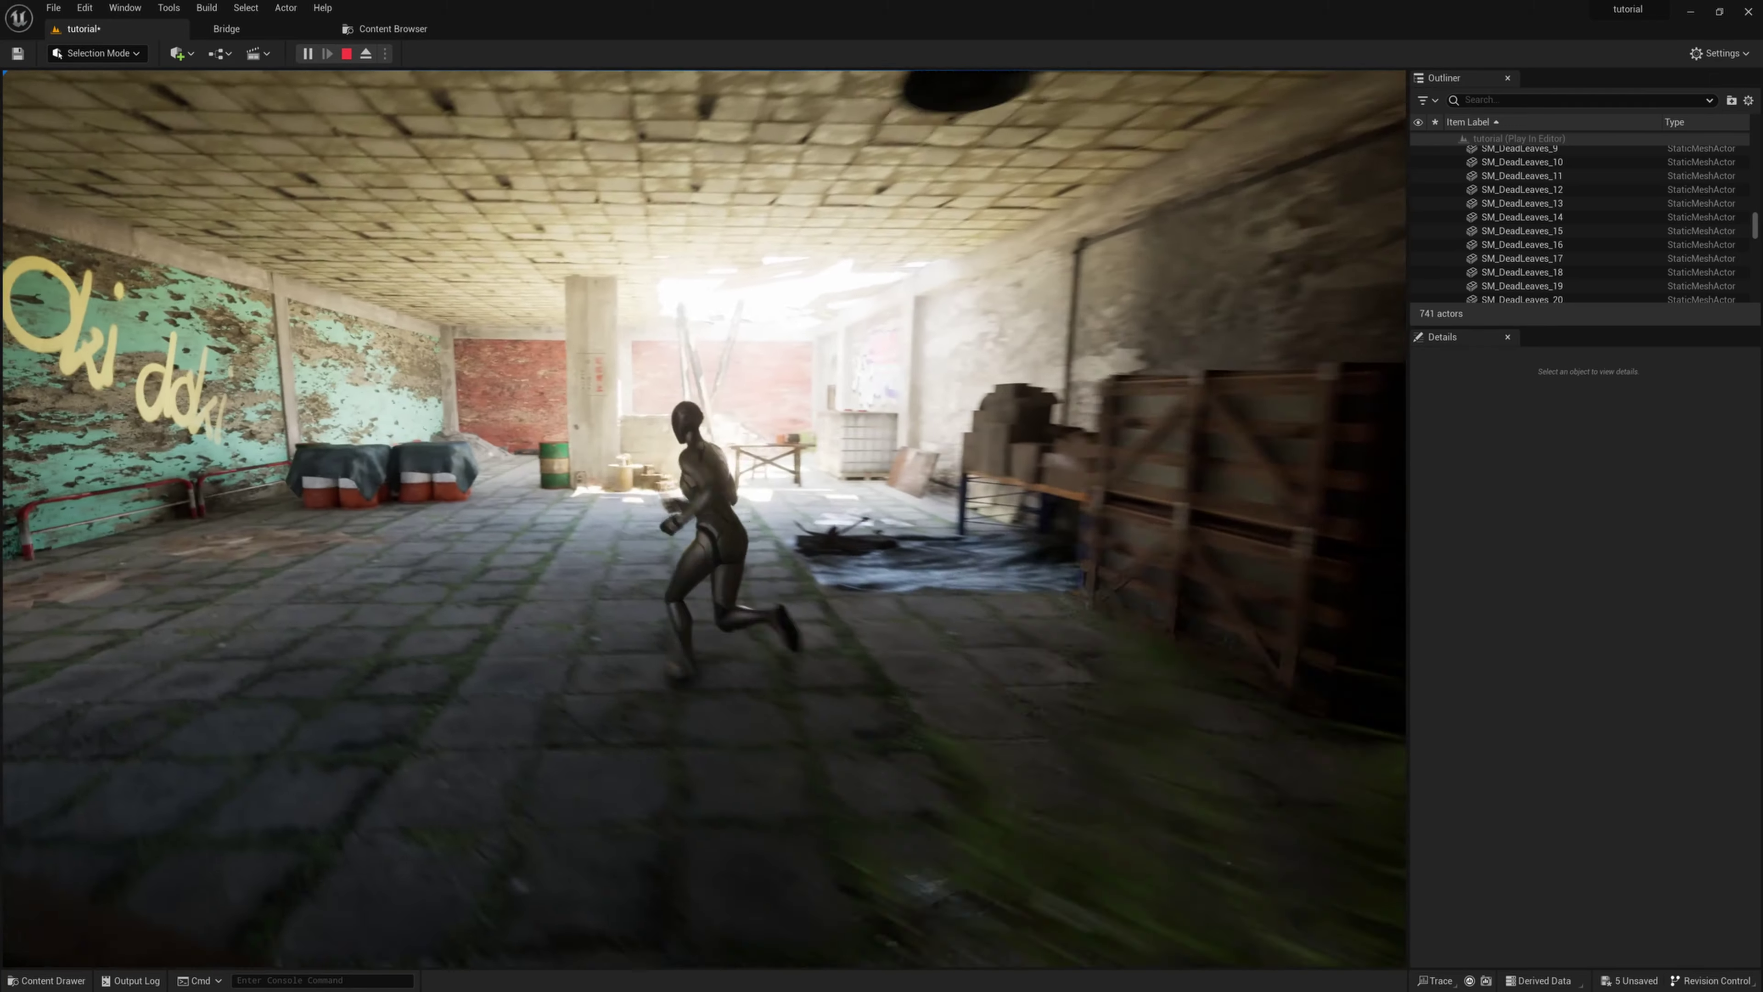
key(w)
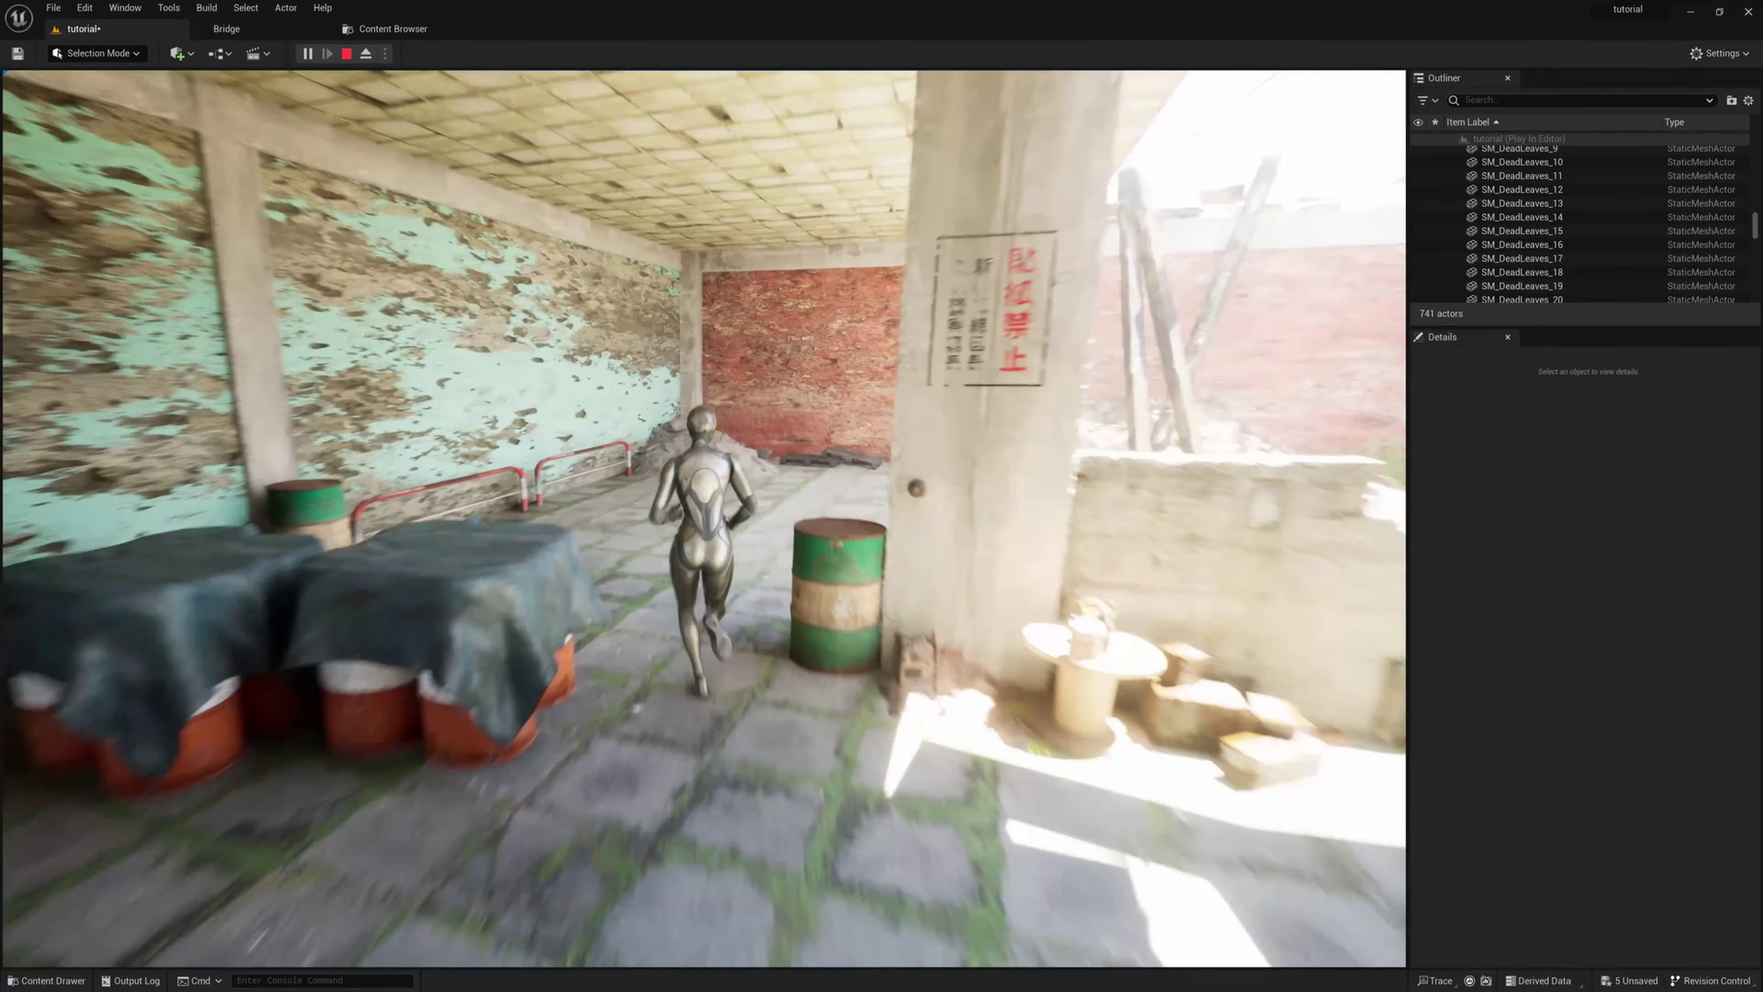
key(w)
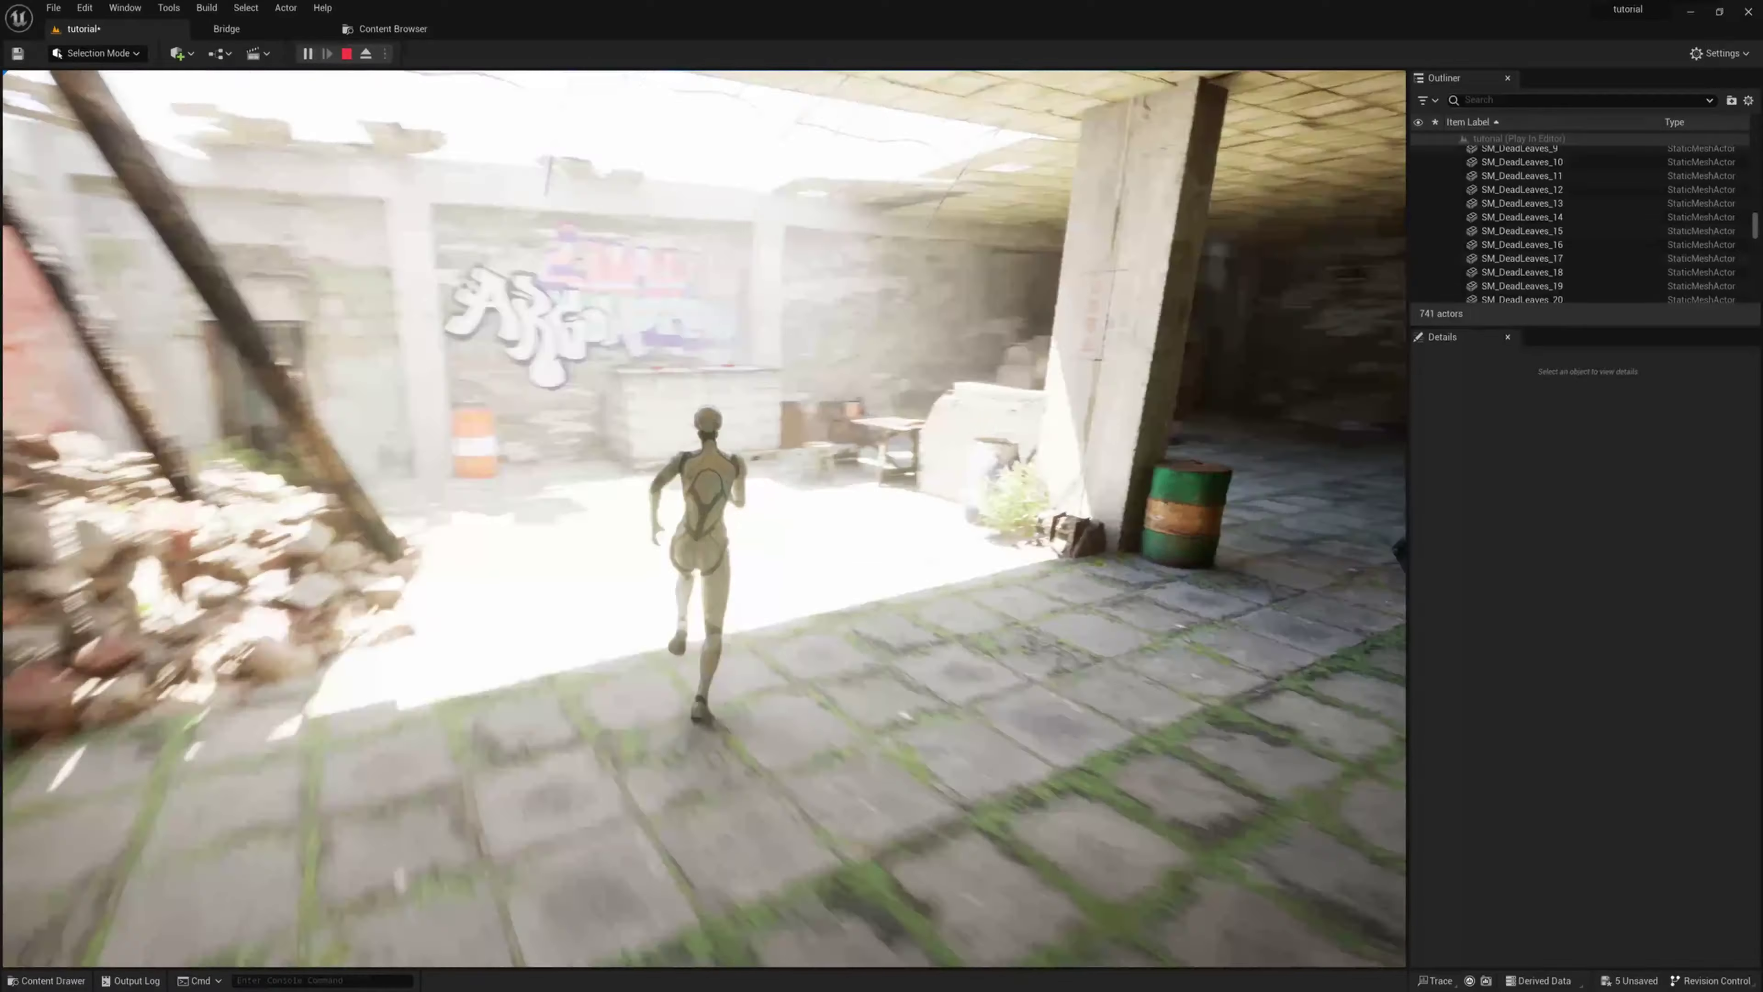
key(w)
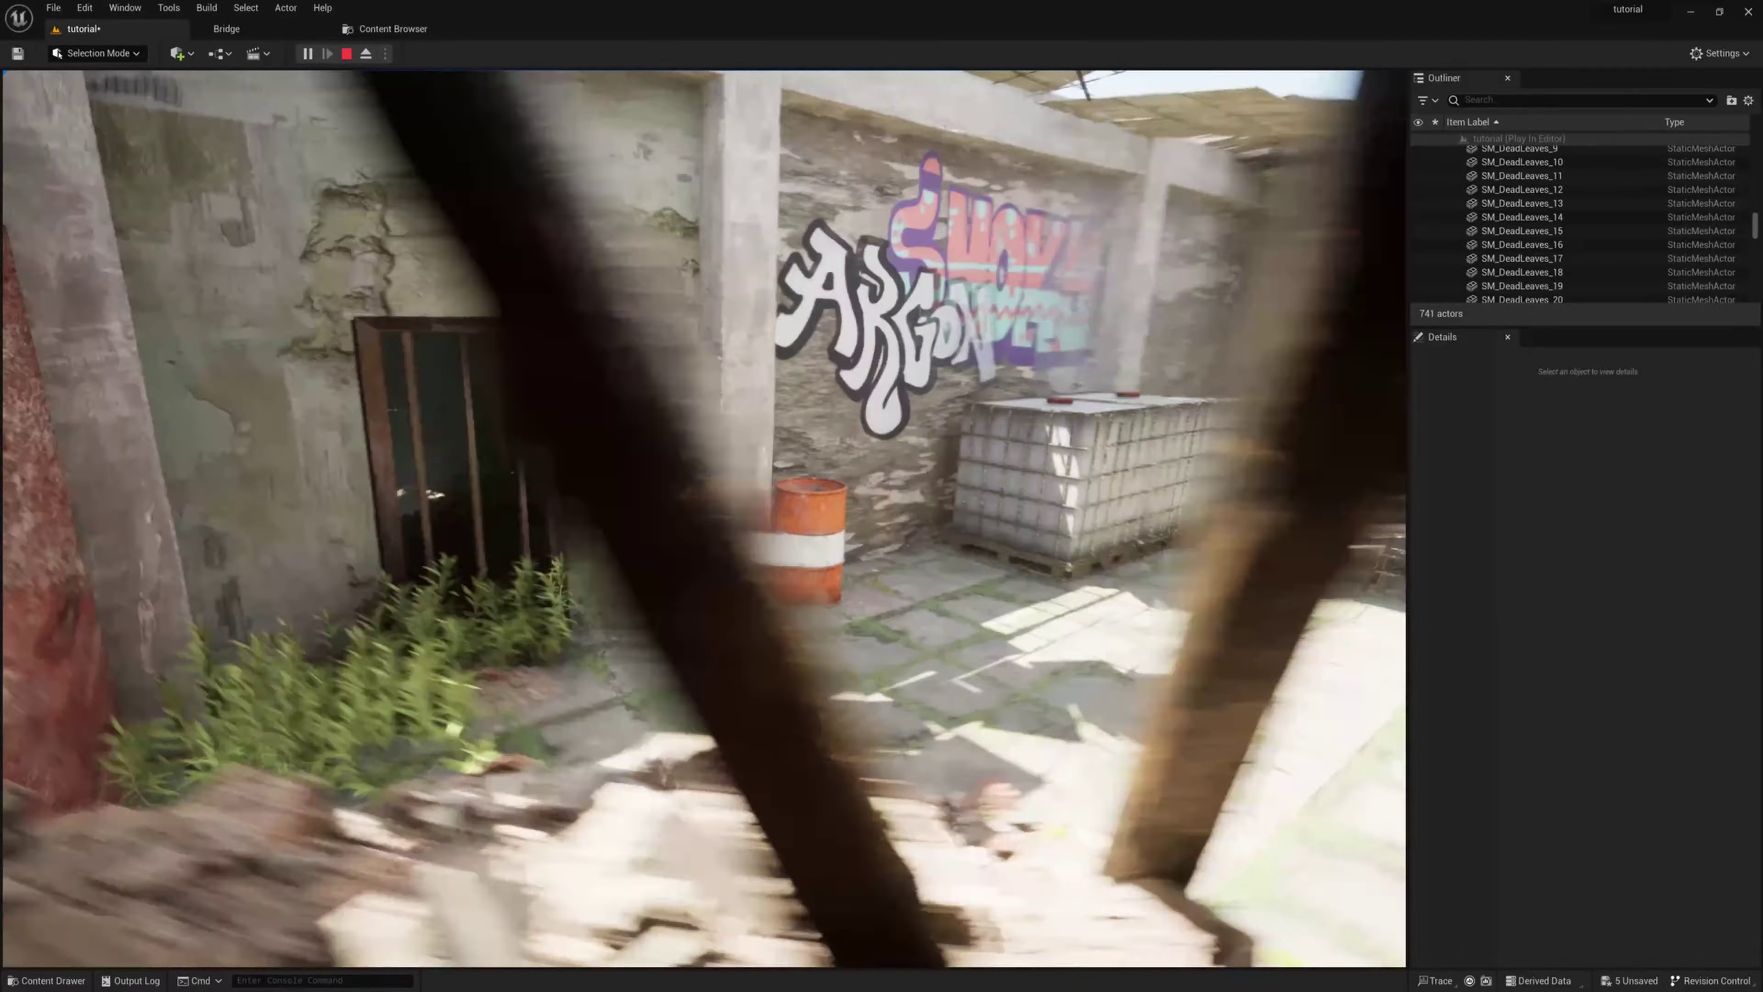
key(w)
key(w)
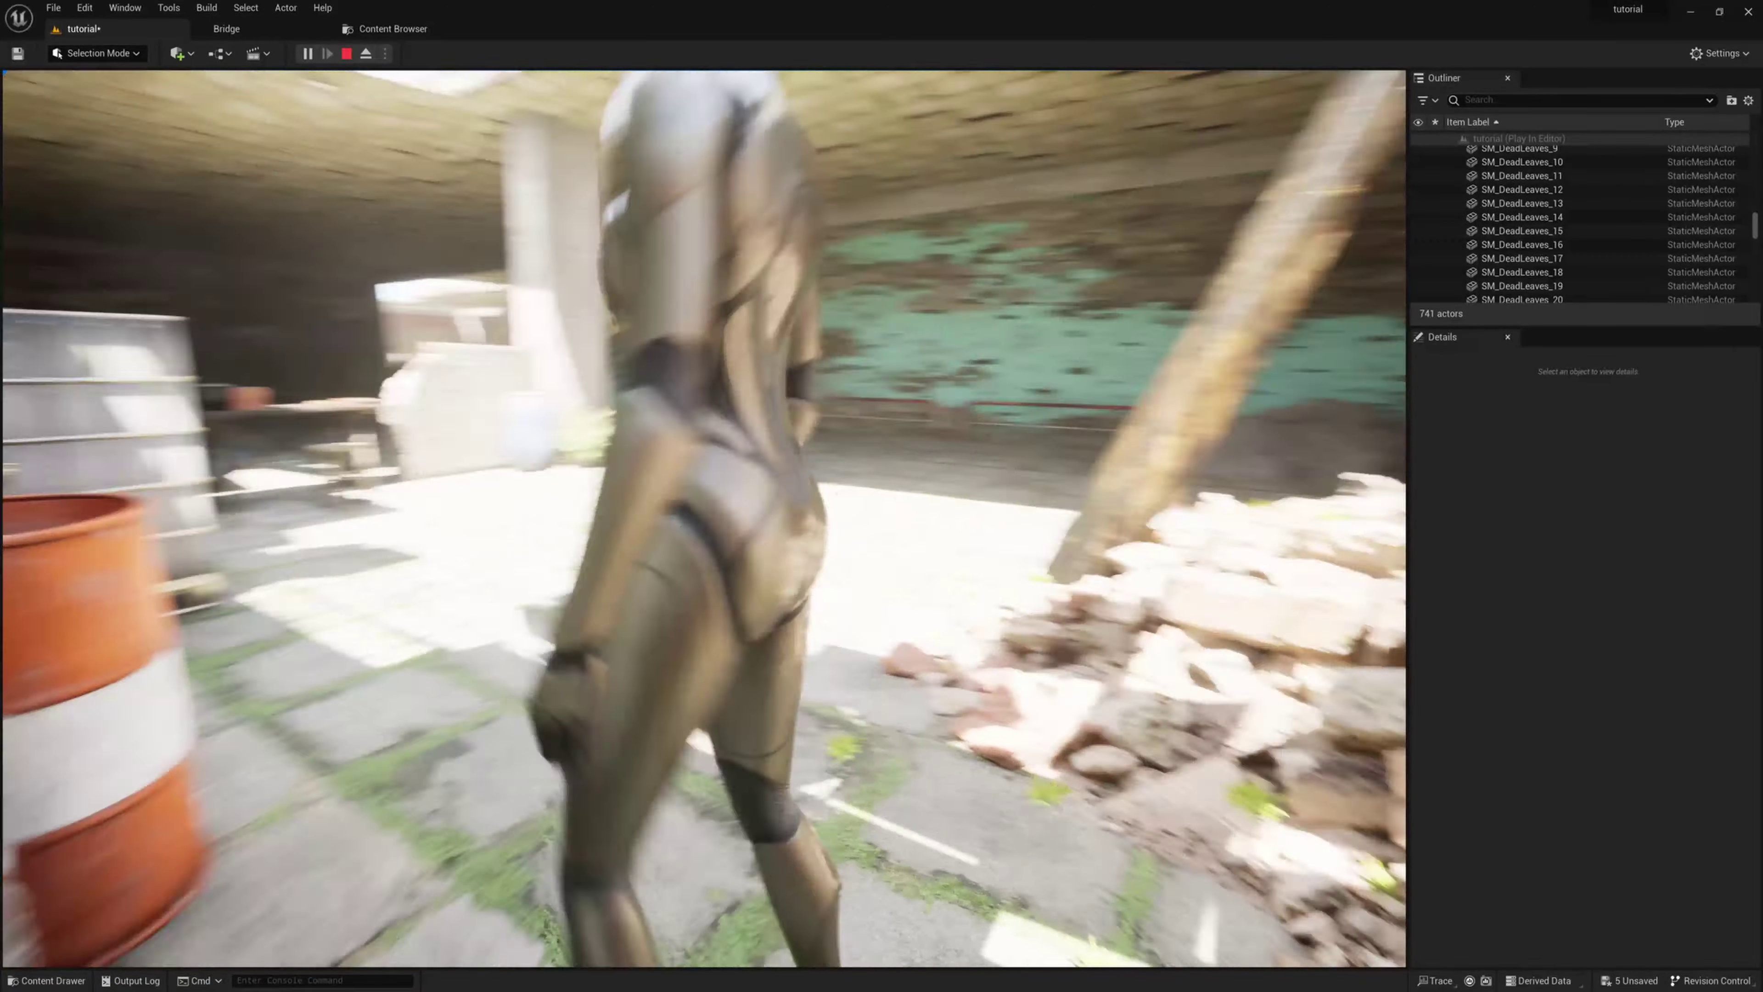
key(w)
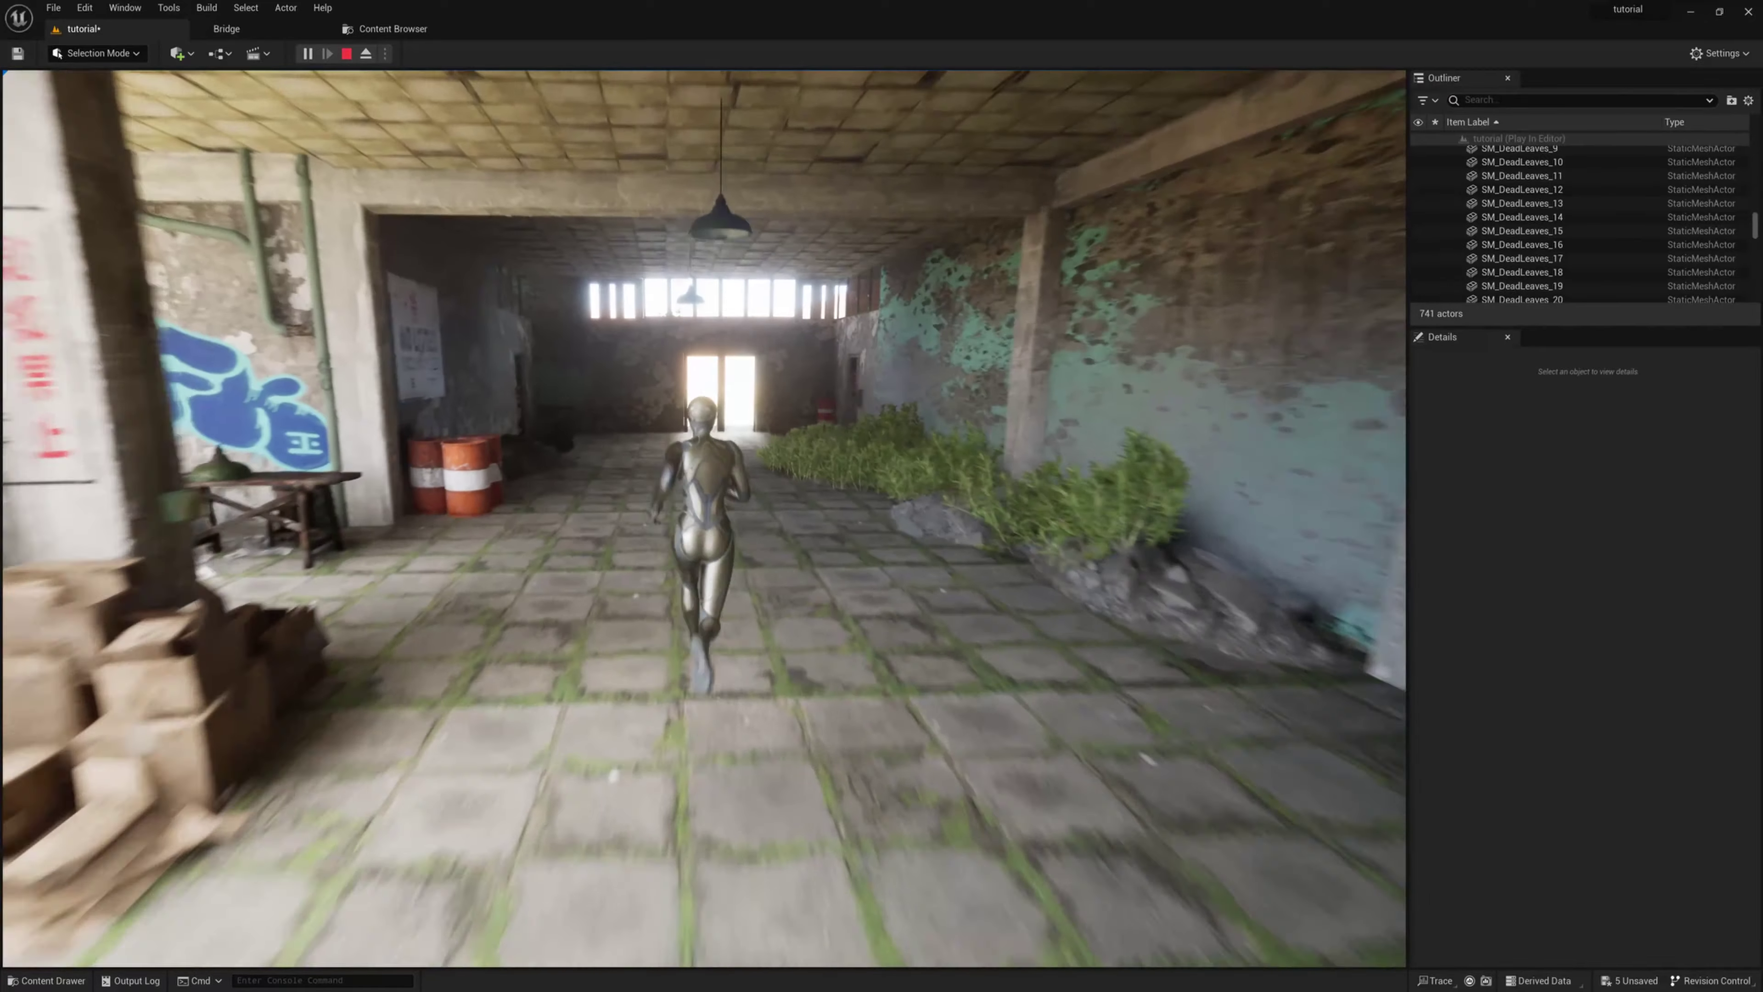
key(w)
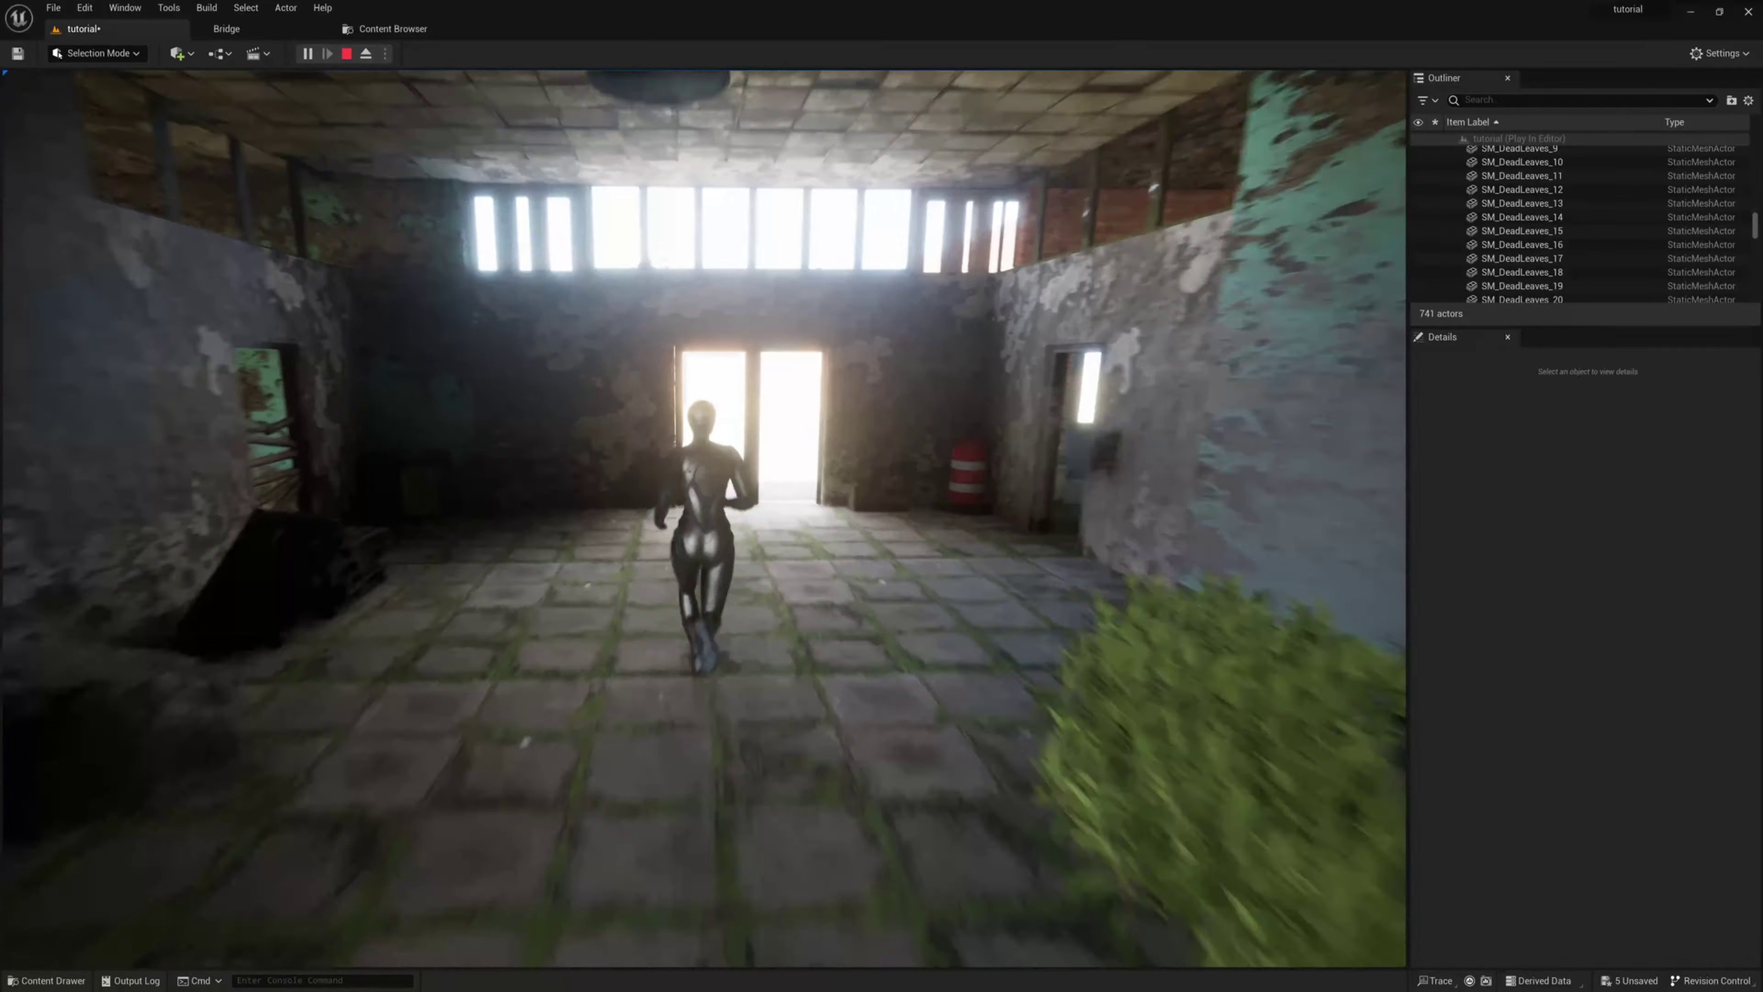
key(w)
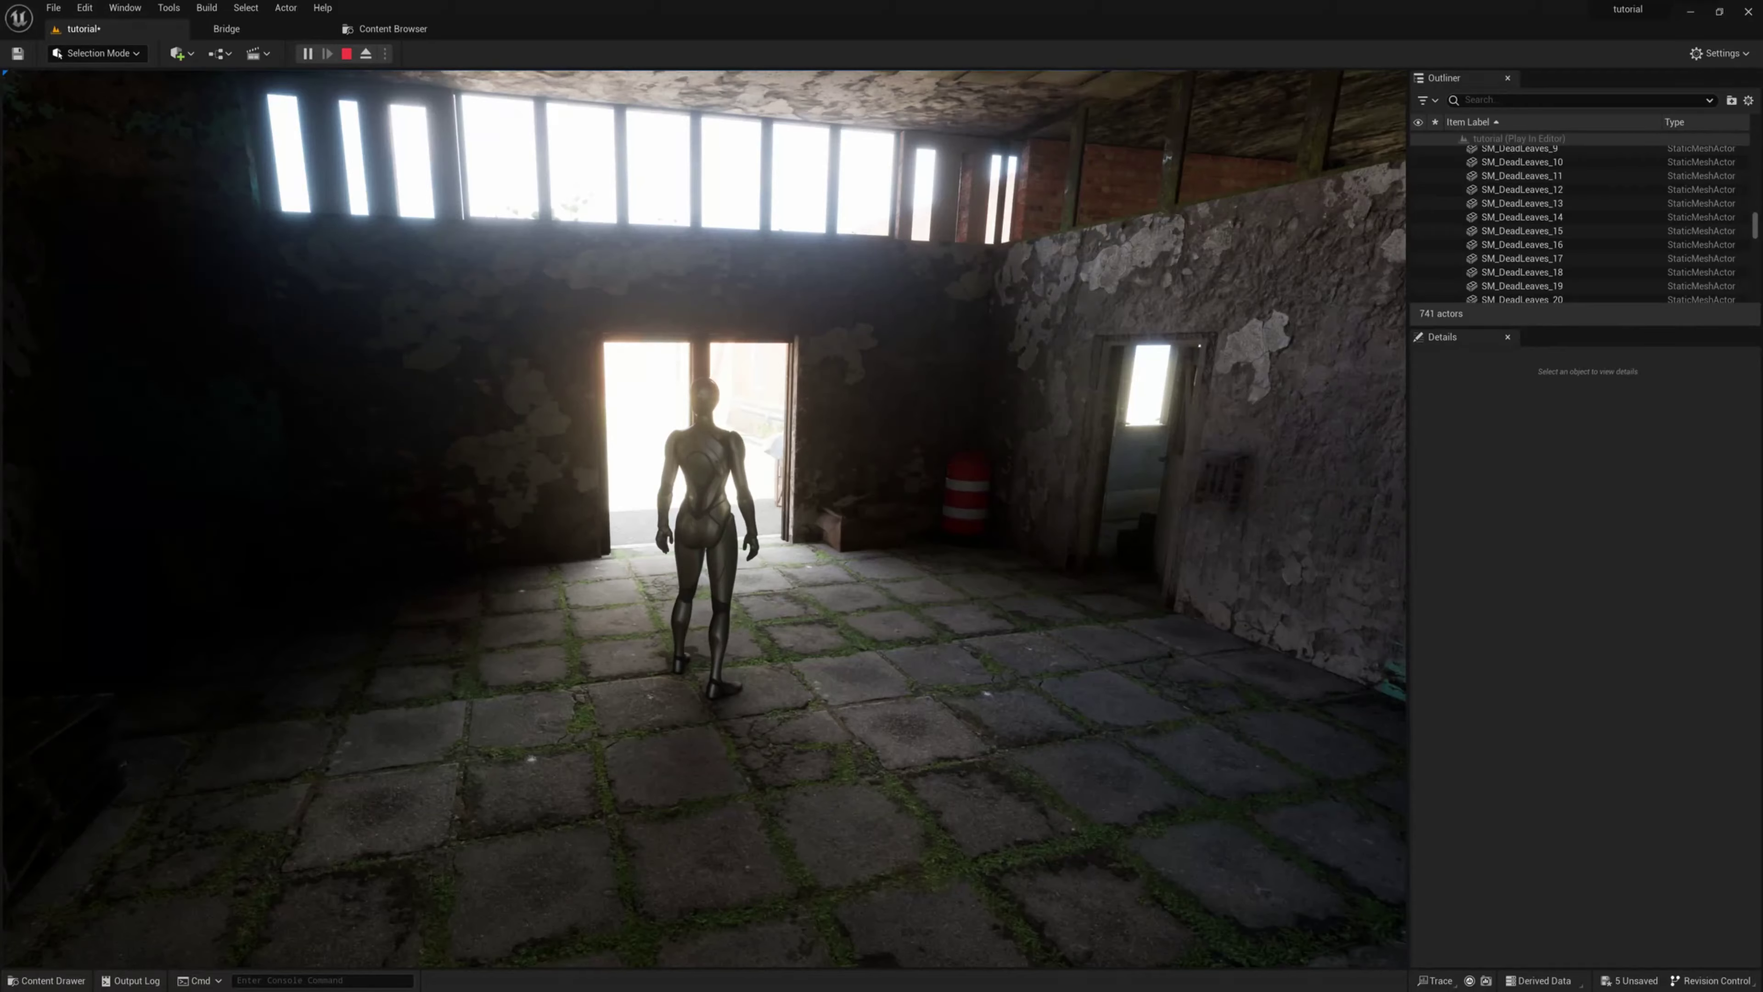
- Run the character from the entrance hall down the long corridor, past the plants and red barrels, to the wooden cable spools
key(w)
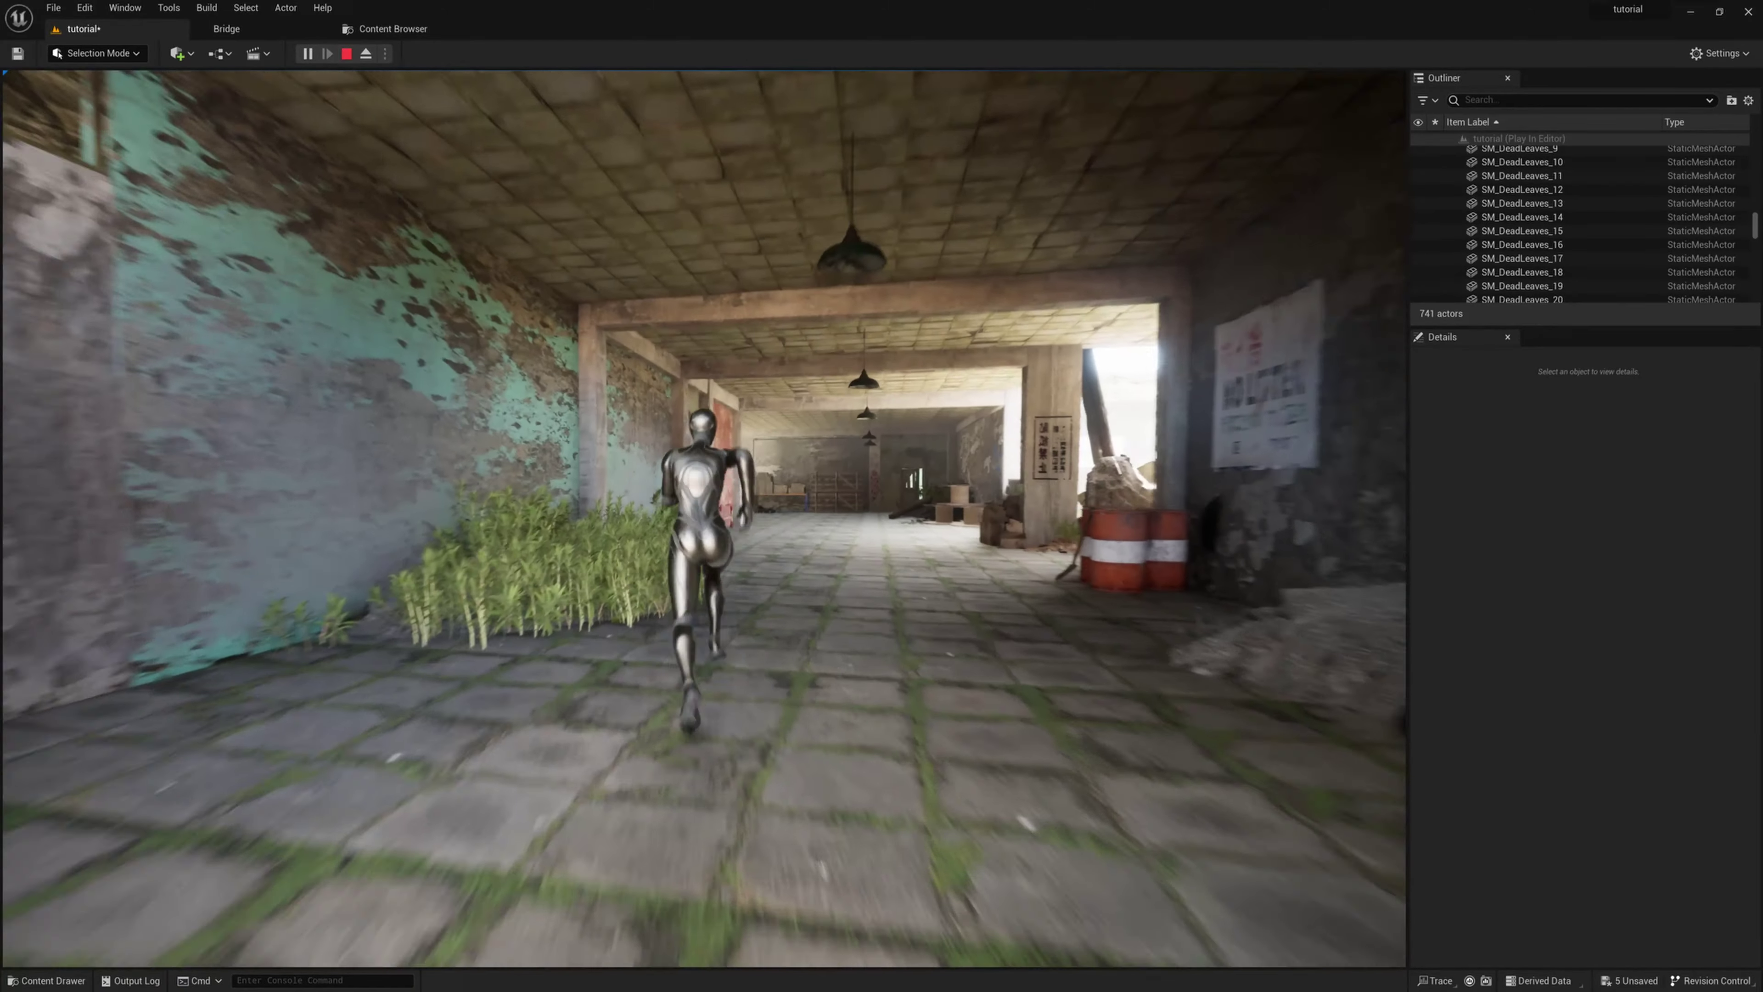
key(w)
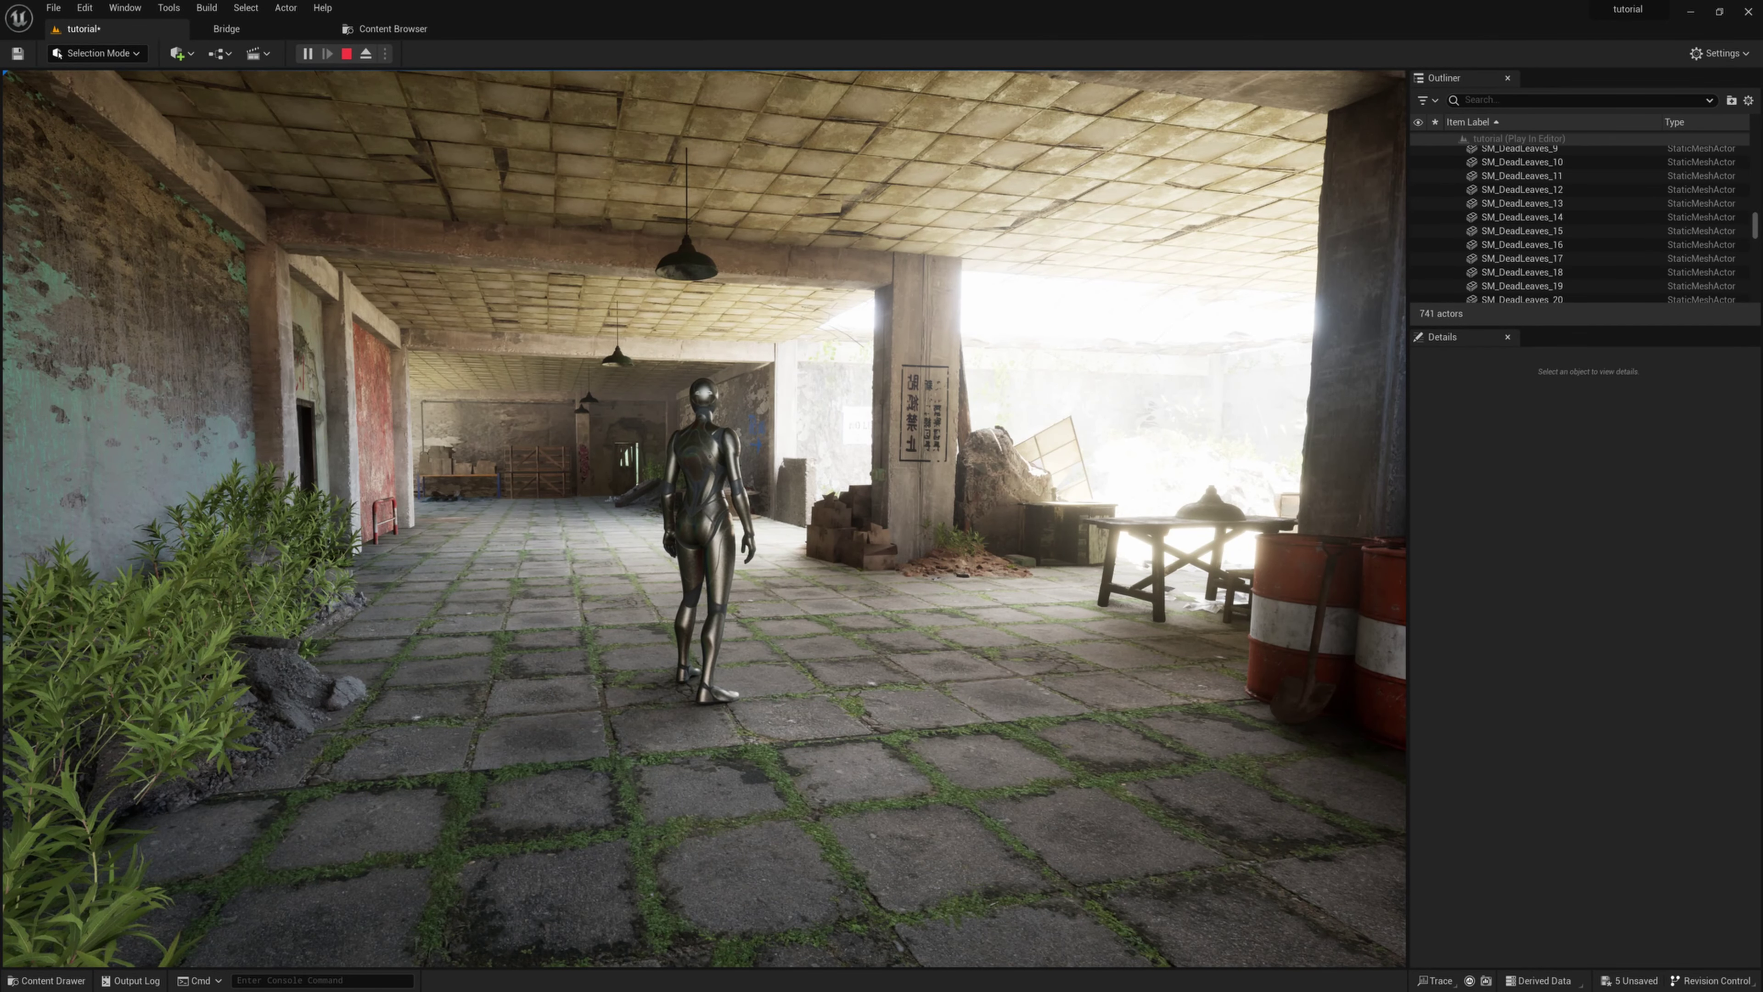
key(w)
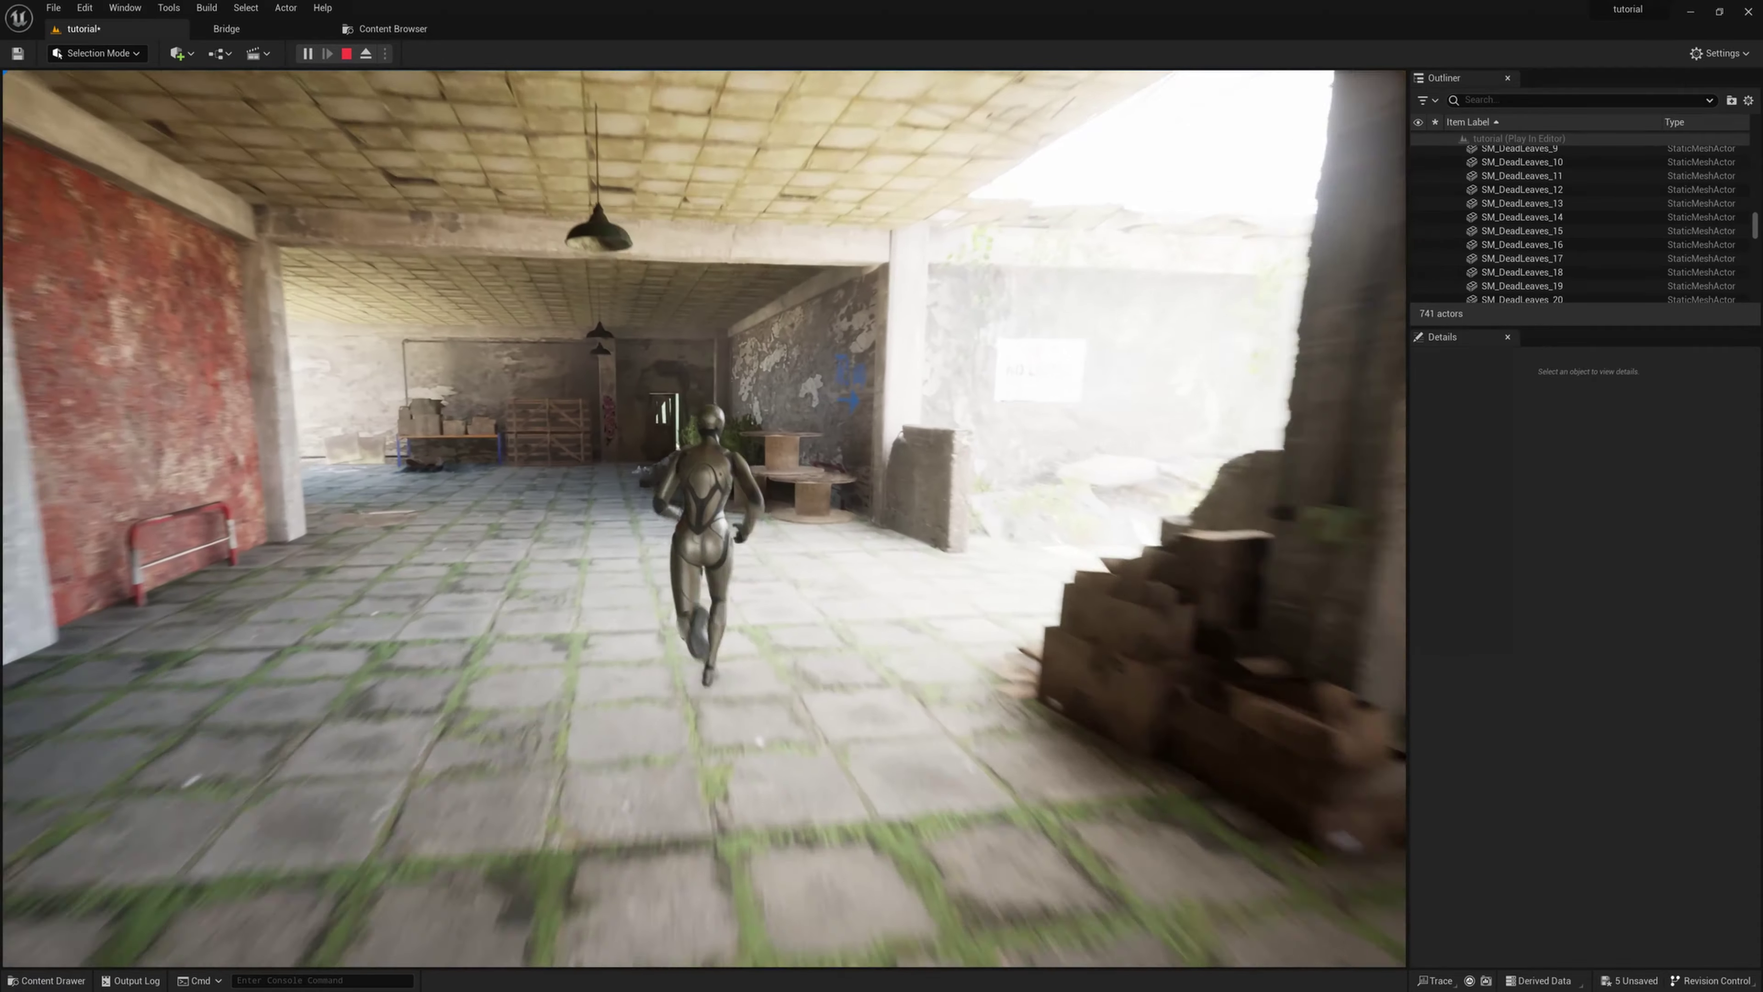
key(w)
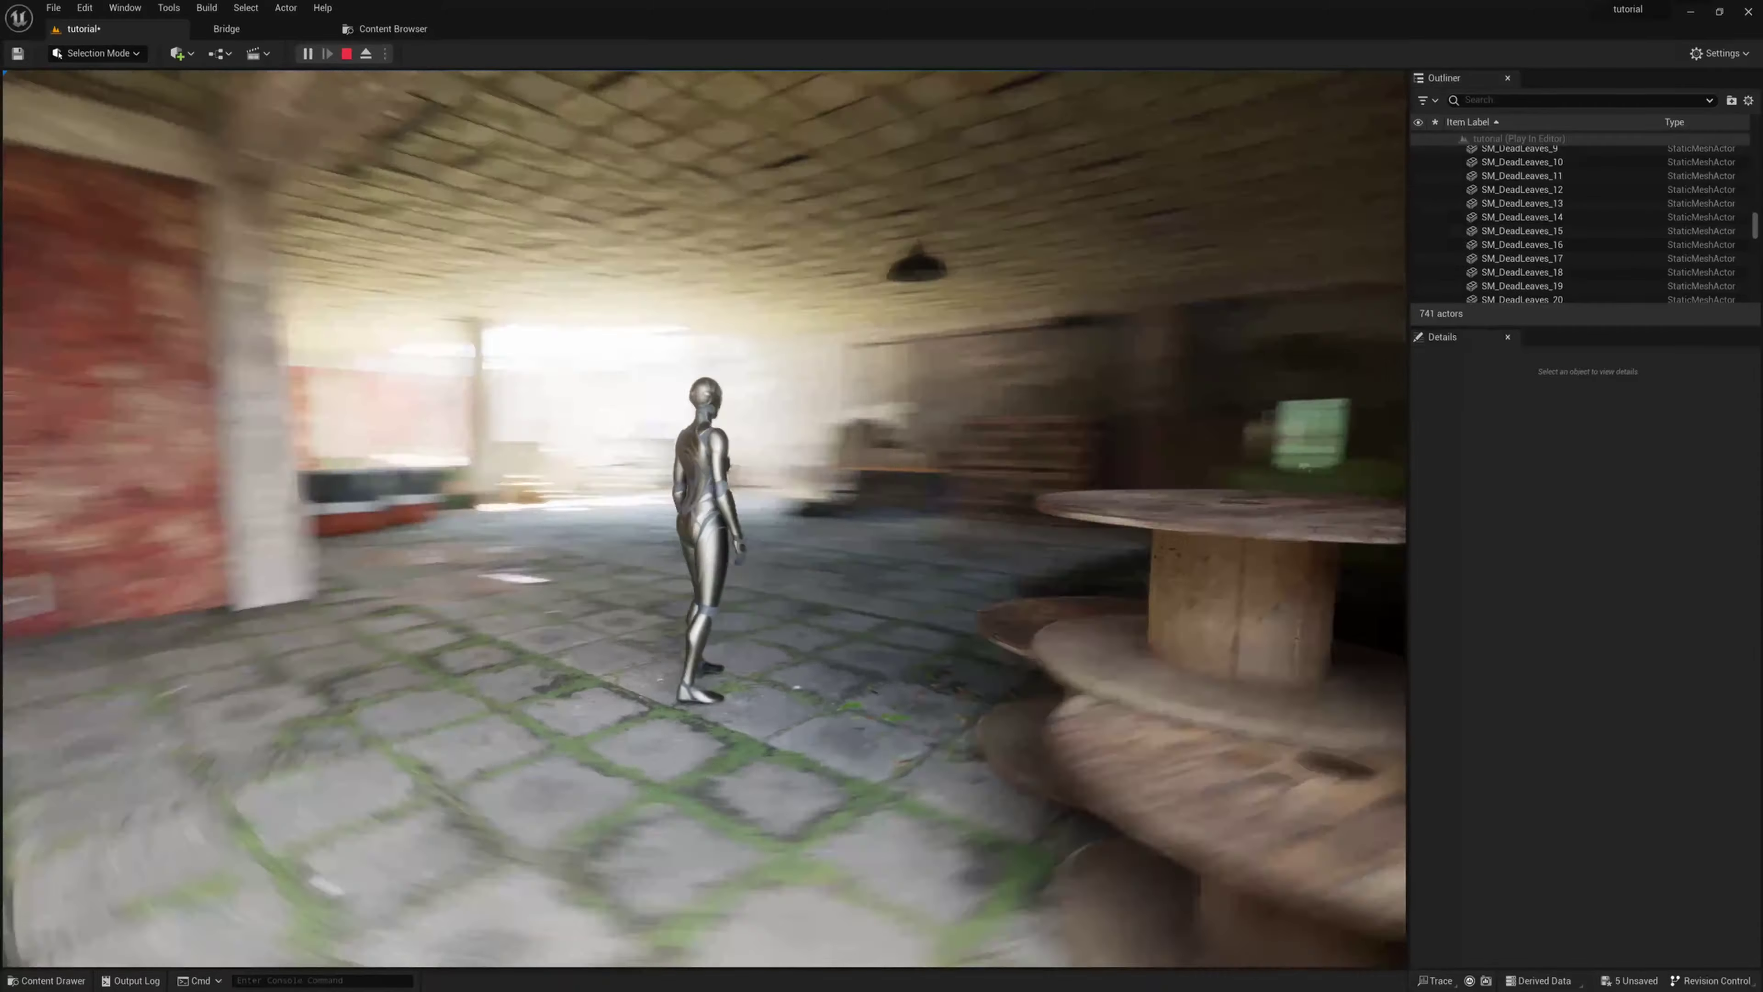
- Run the character past the "Oki doki" wall and into the sunlit courtyard with the rubble pile and colourful graffiti
key(w)
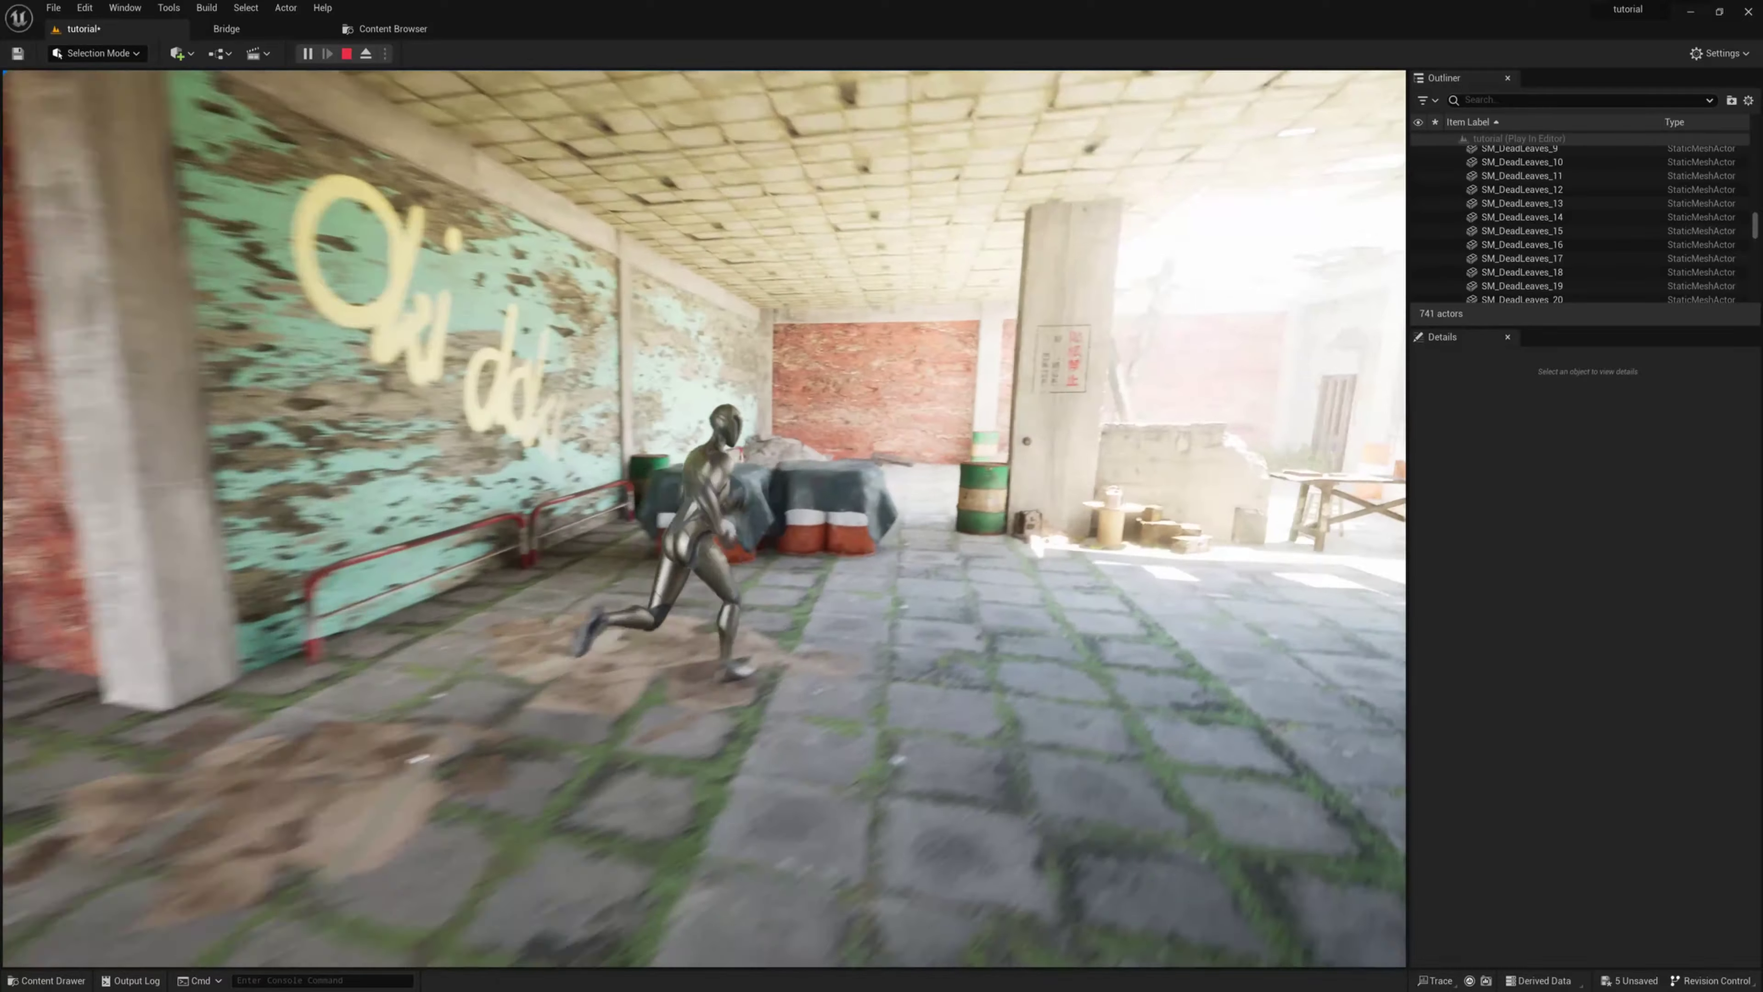
key(w)
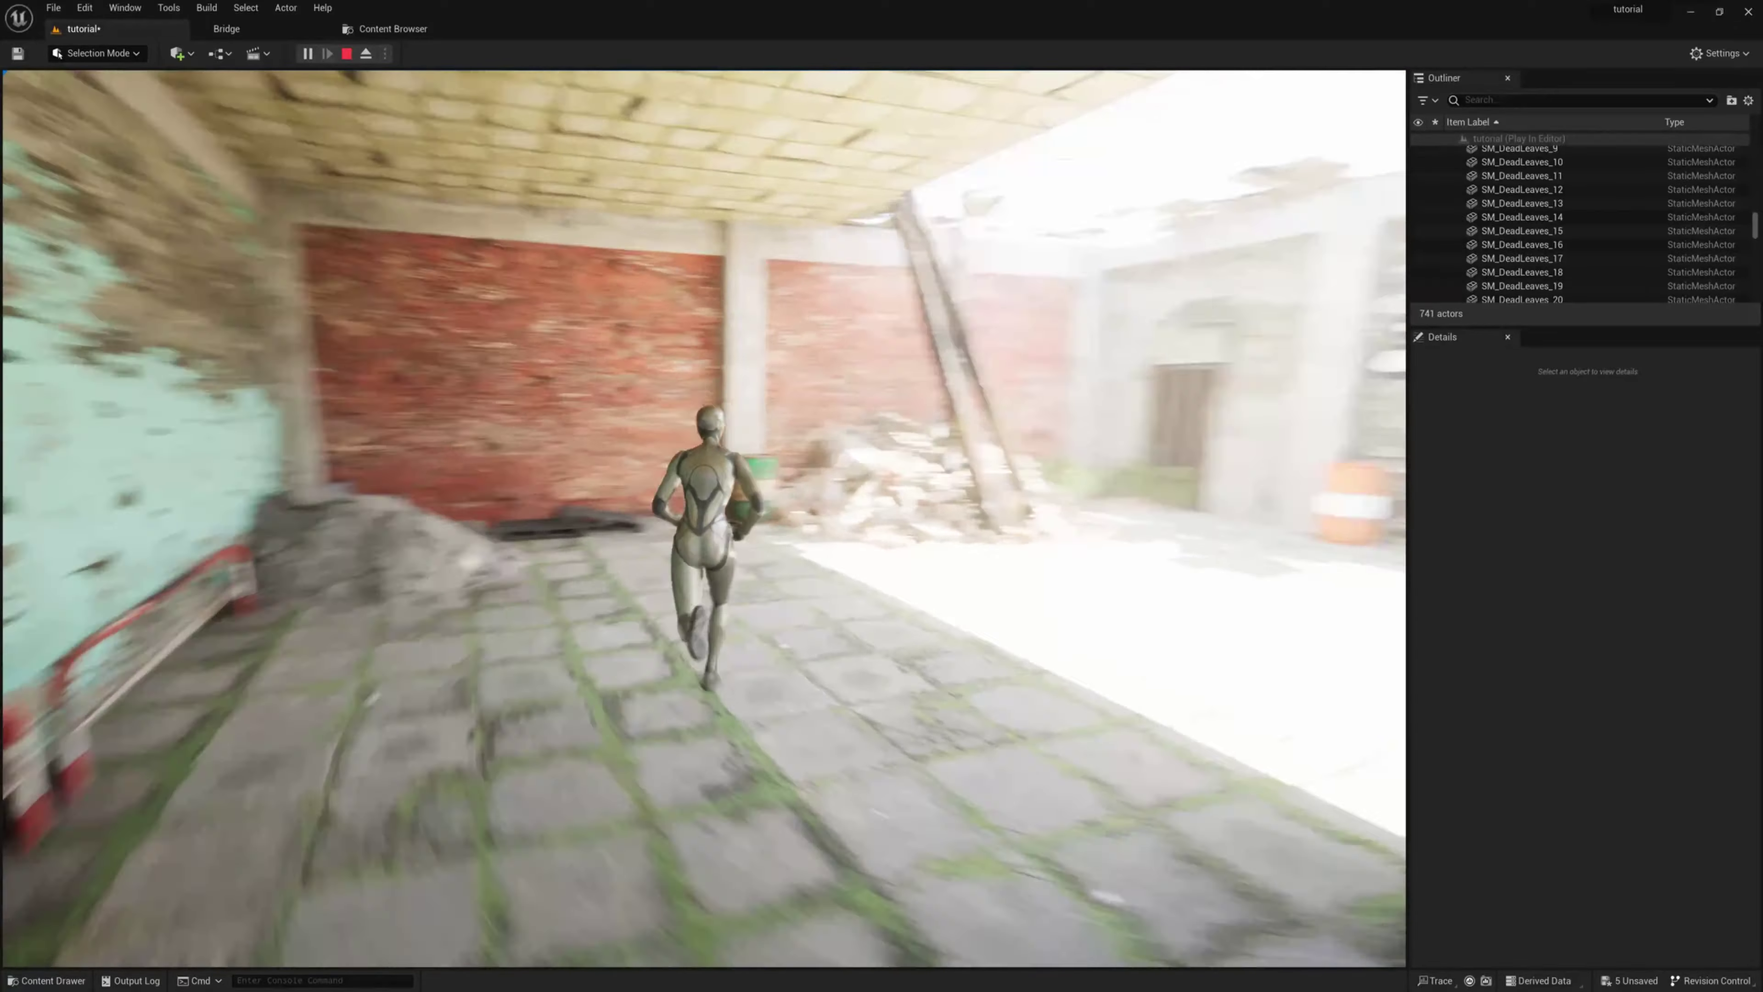
key(w)
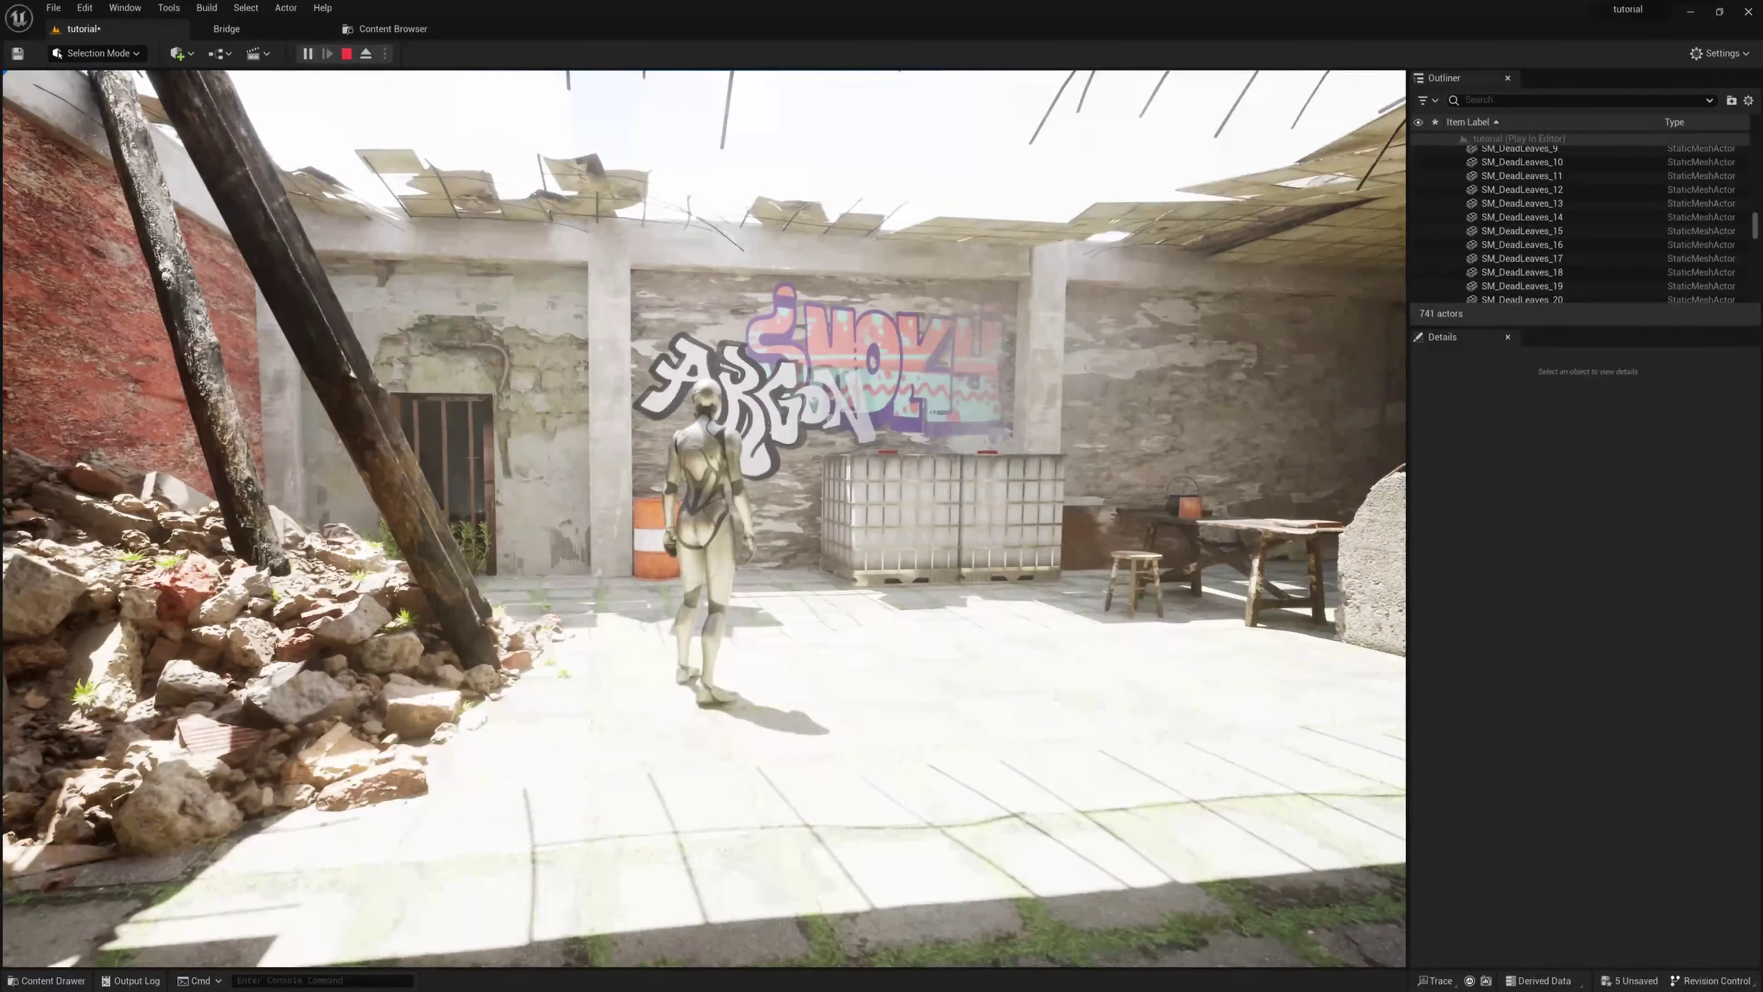
- Bring the character back to the entrance hall and run past the "No litter" poster to view the length of the building
key(w)
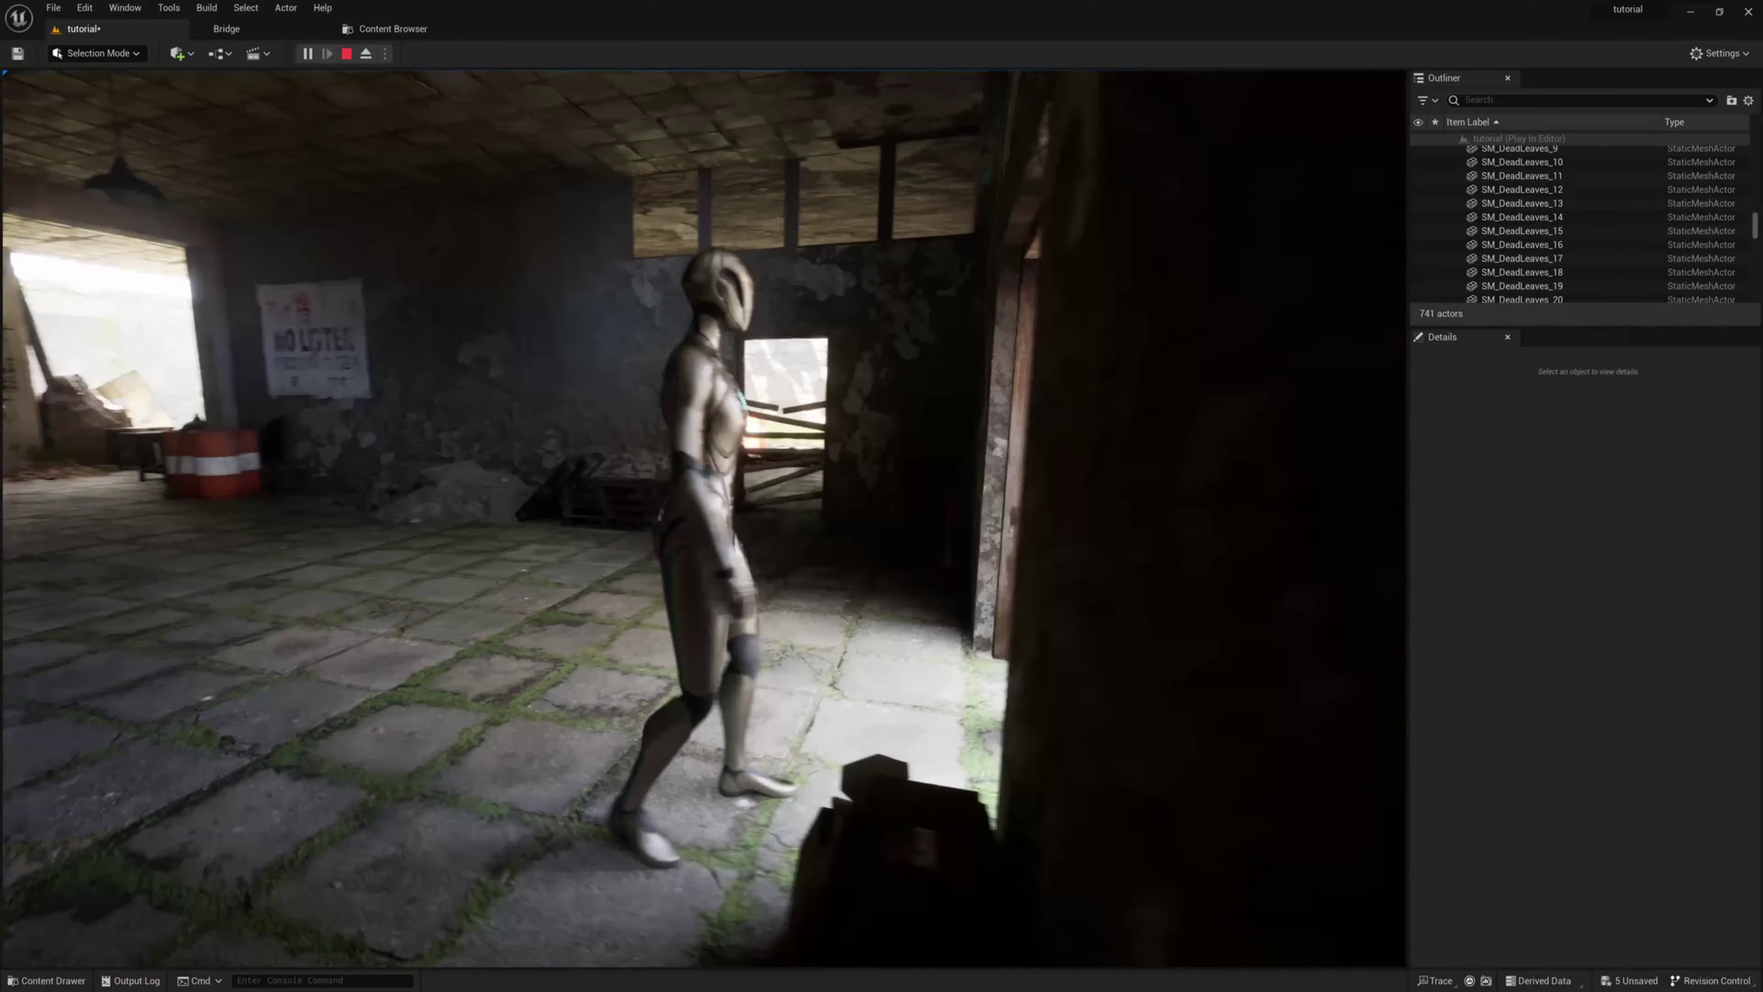
key(w)
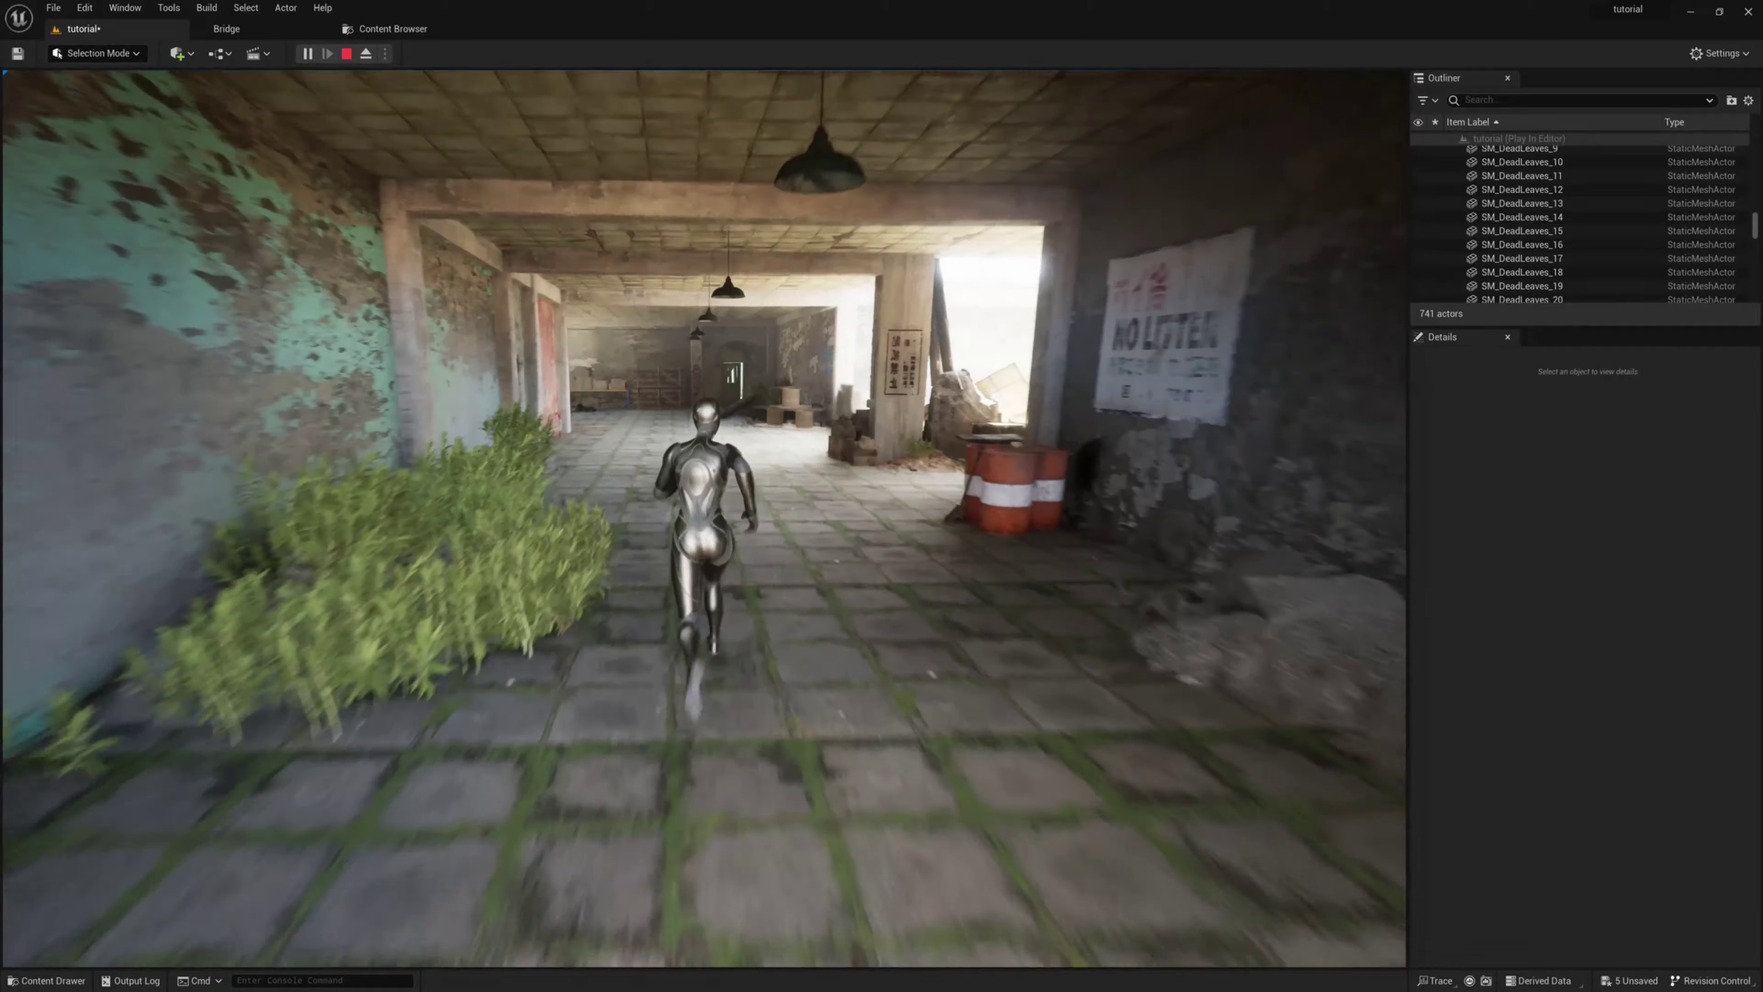
key(w)
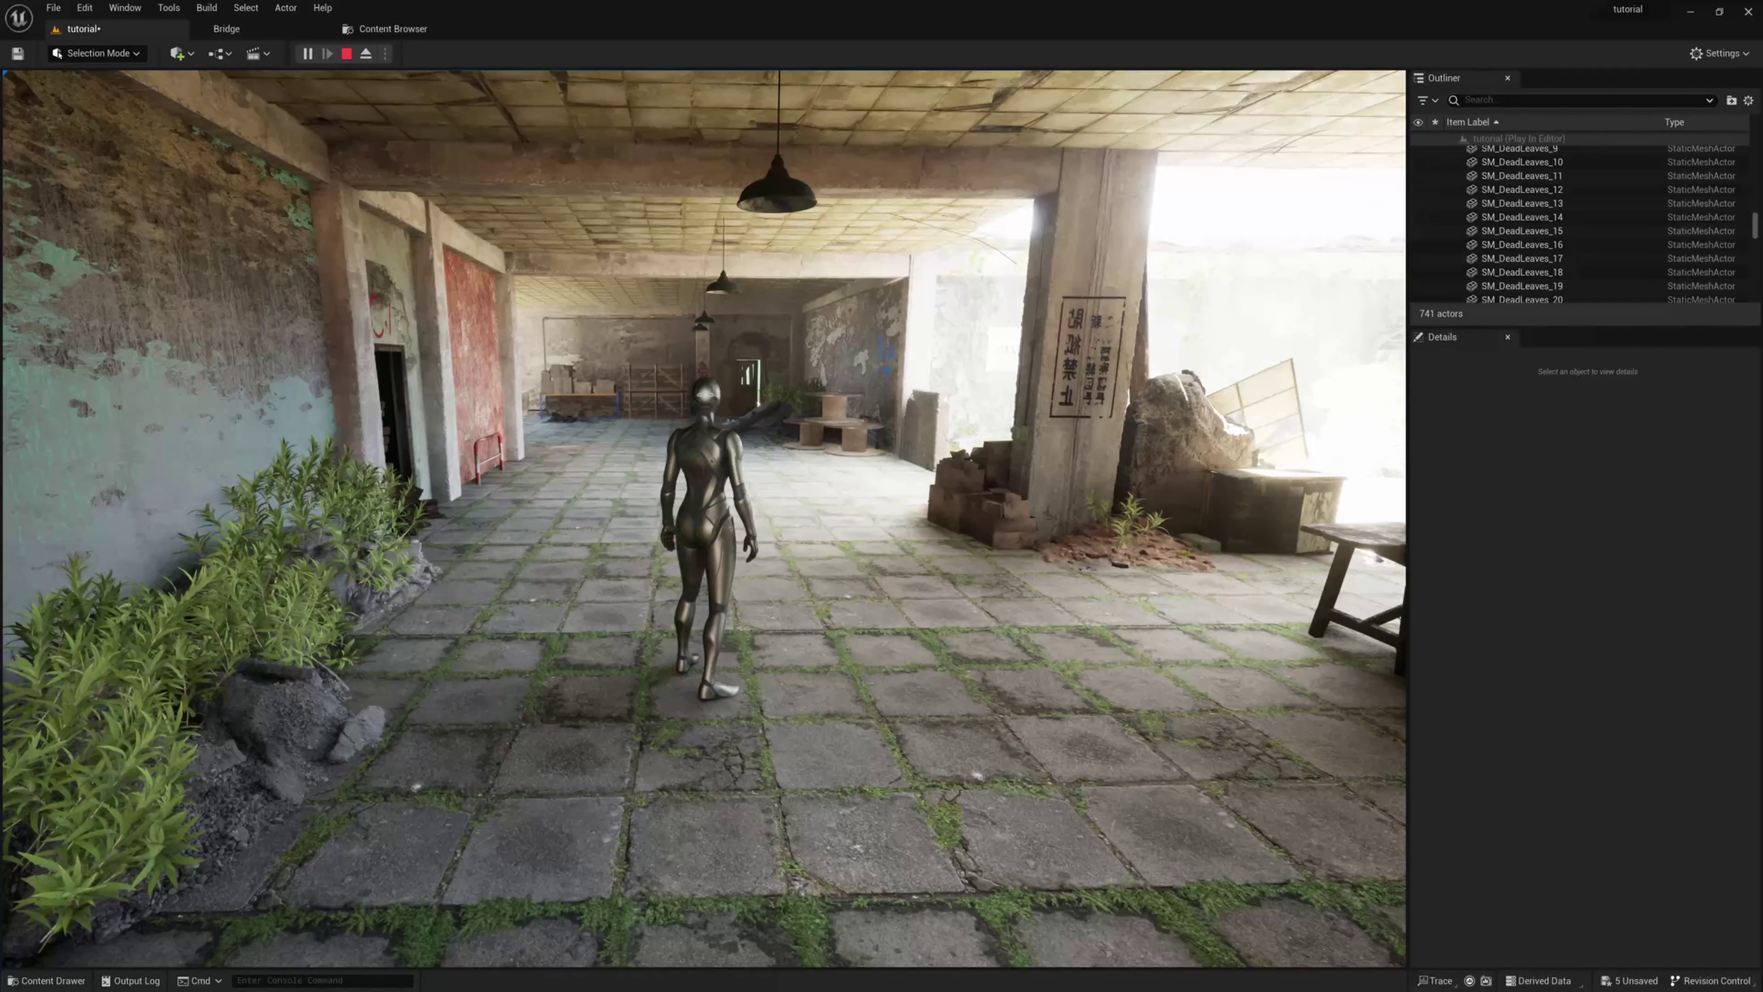